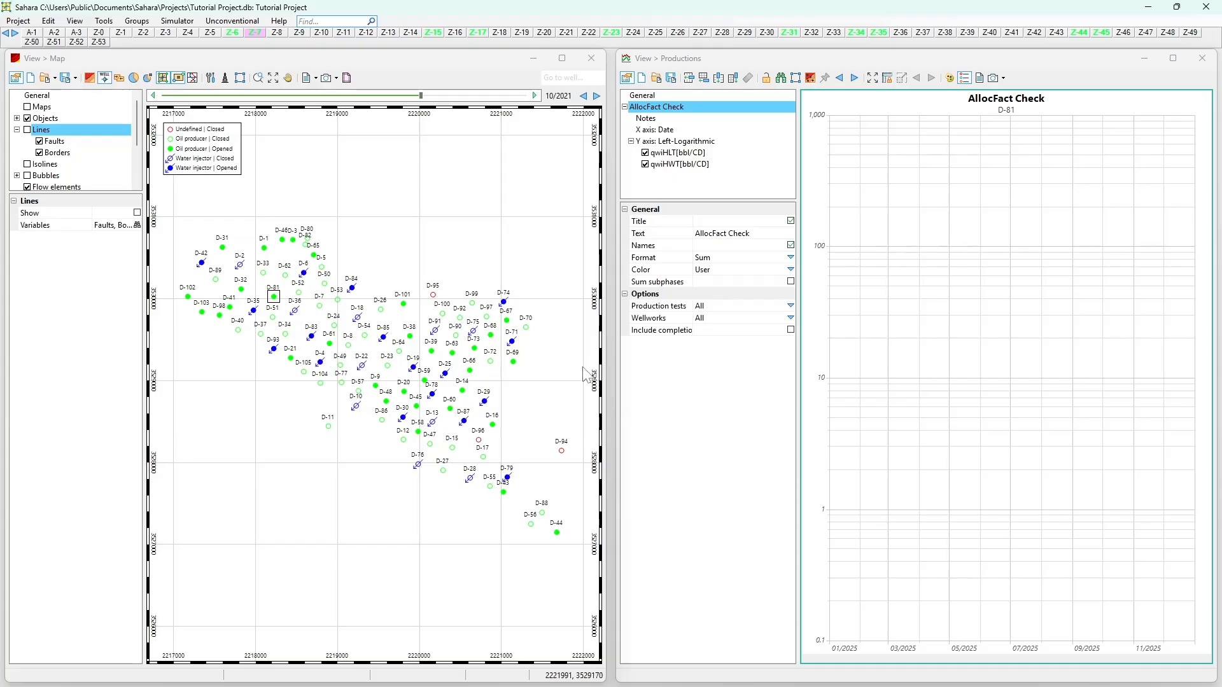
- Start a maps import and load all the files from Z-1.hk through Z-53.hk in the Maps > NT folder
click(17, 21)
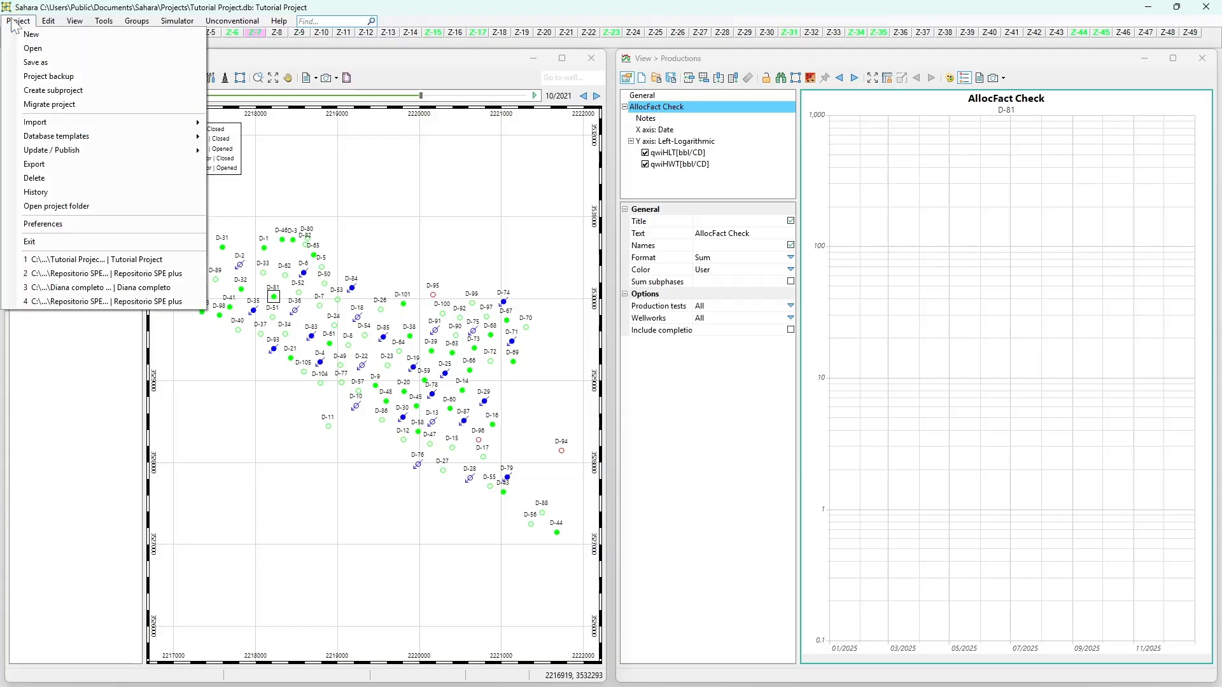
mouse_move(142, 126)
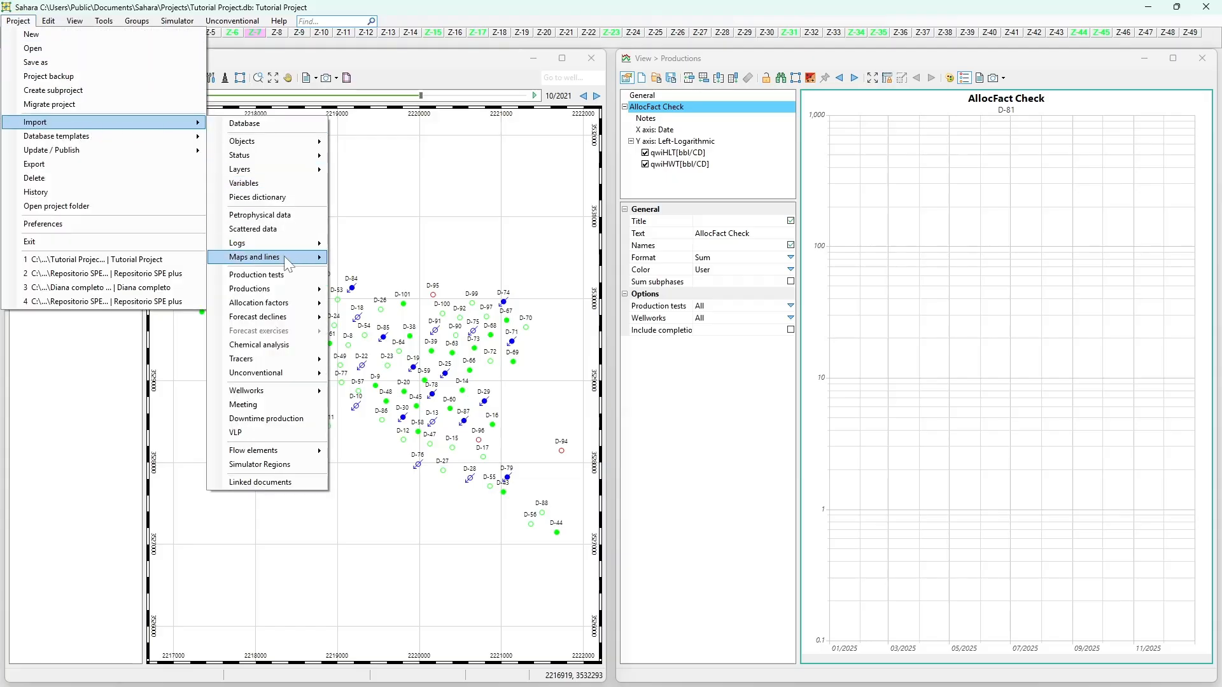
mouse_move(284, 255)
click(341, 257)
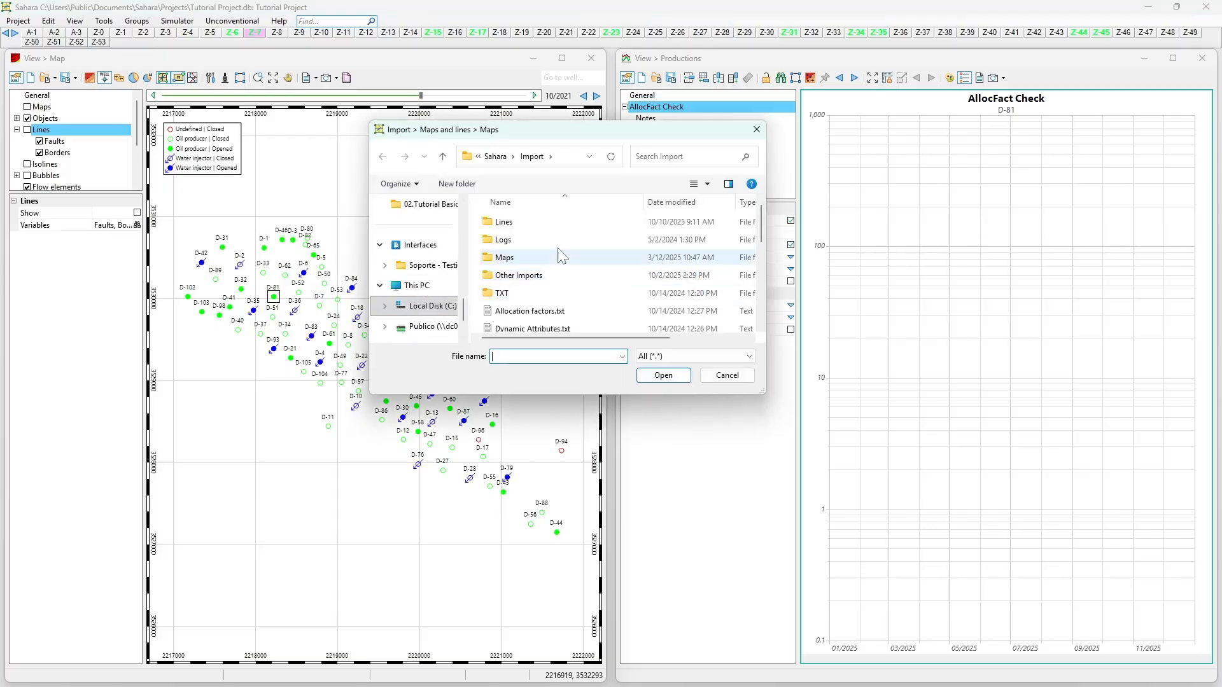
double_click(499, 259)
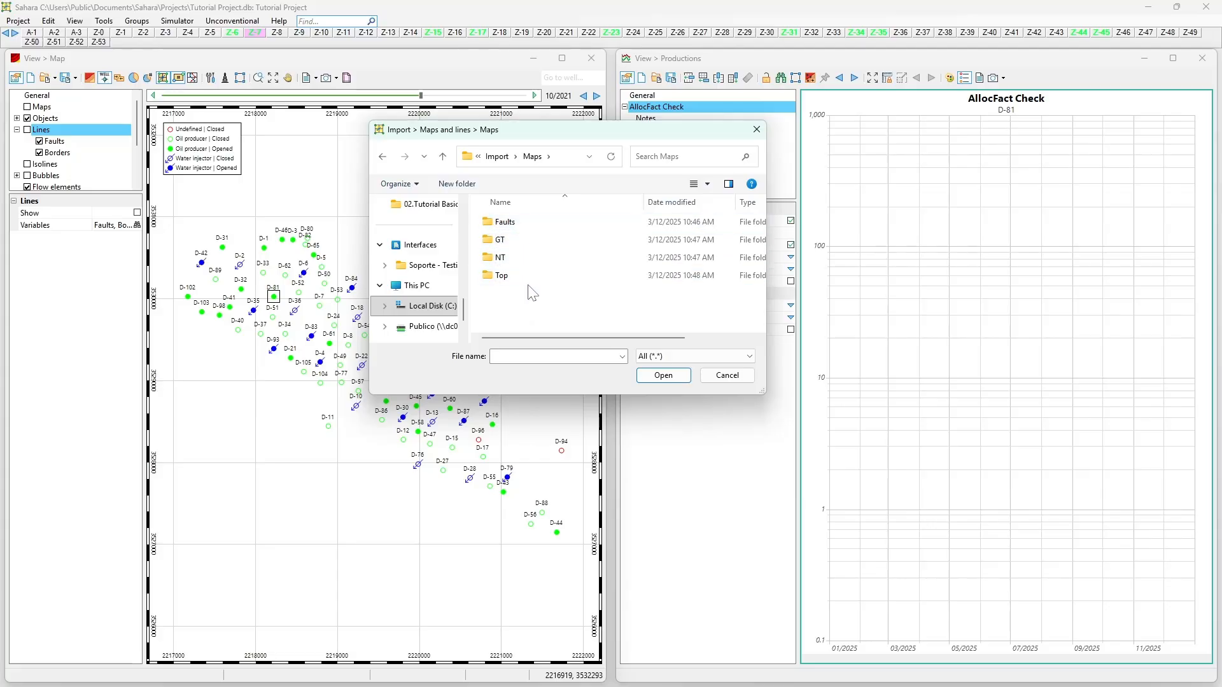
double_click(530, 258)
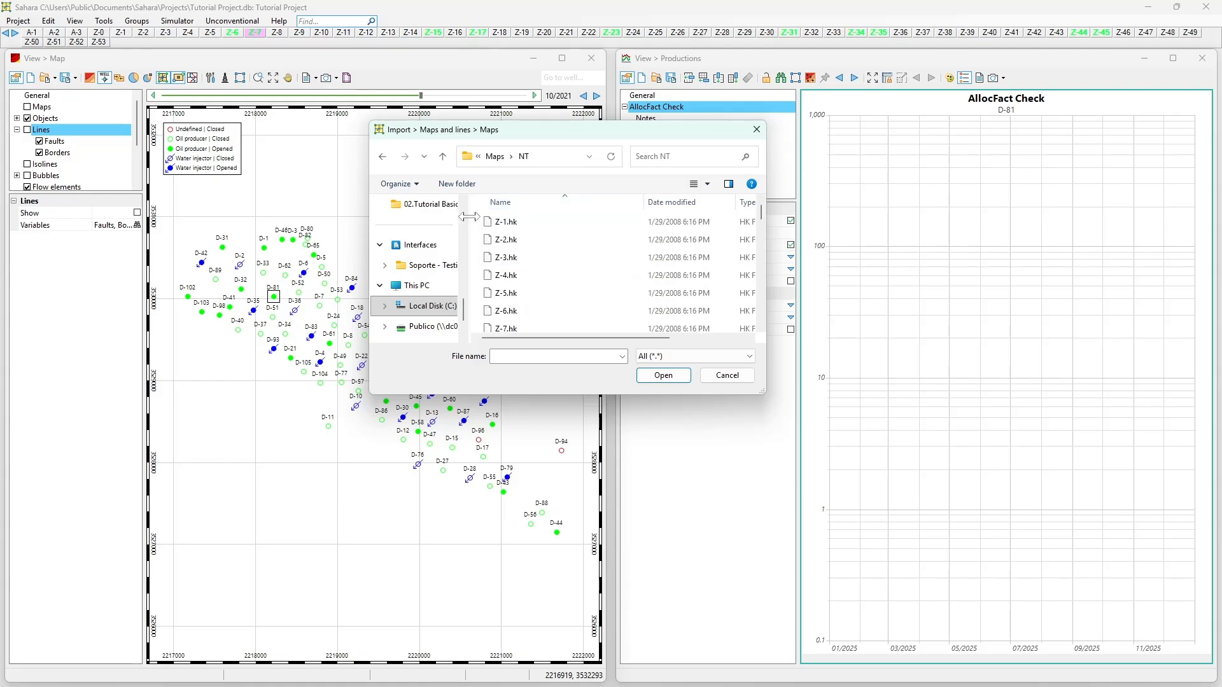
drag(475, 220, 592, 268)
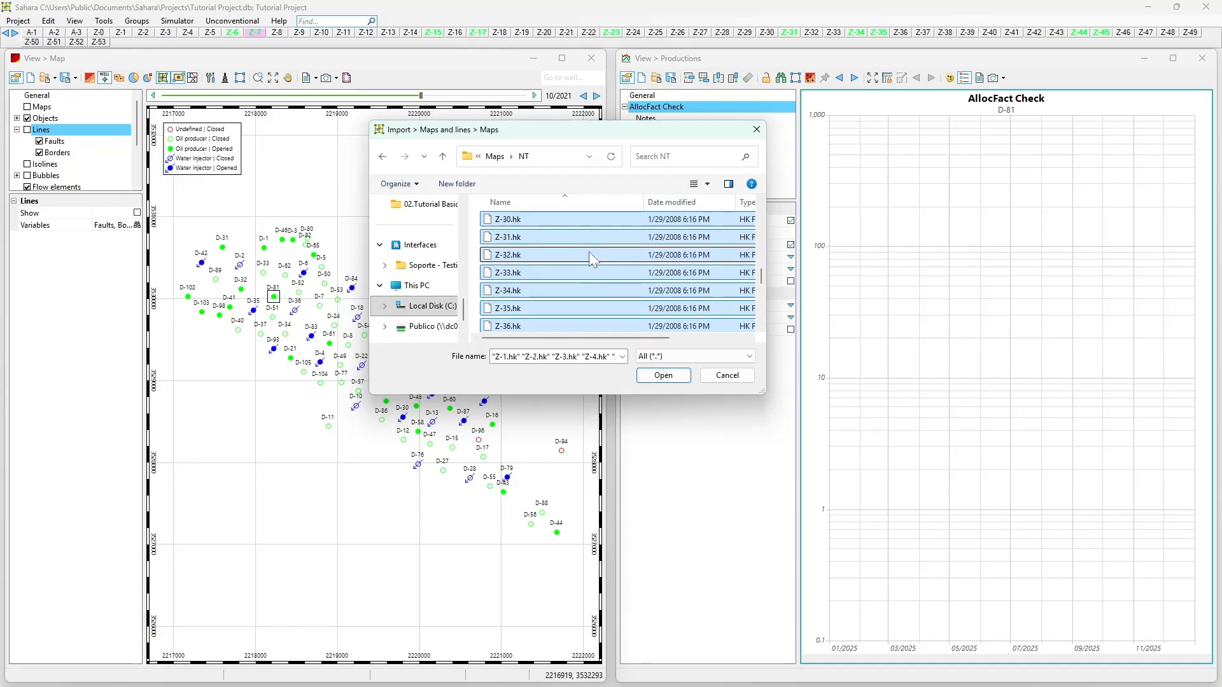
scroll(589, 252, up, 15)
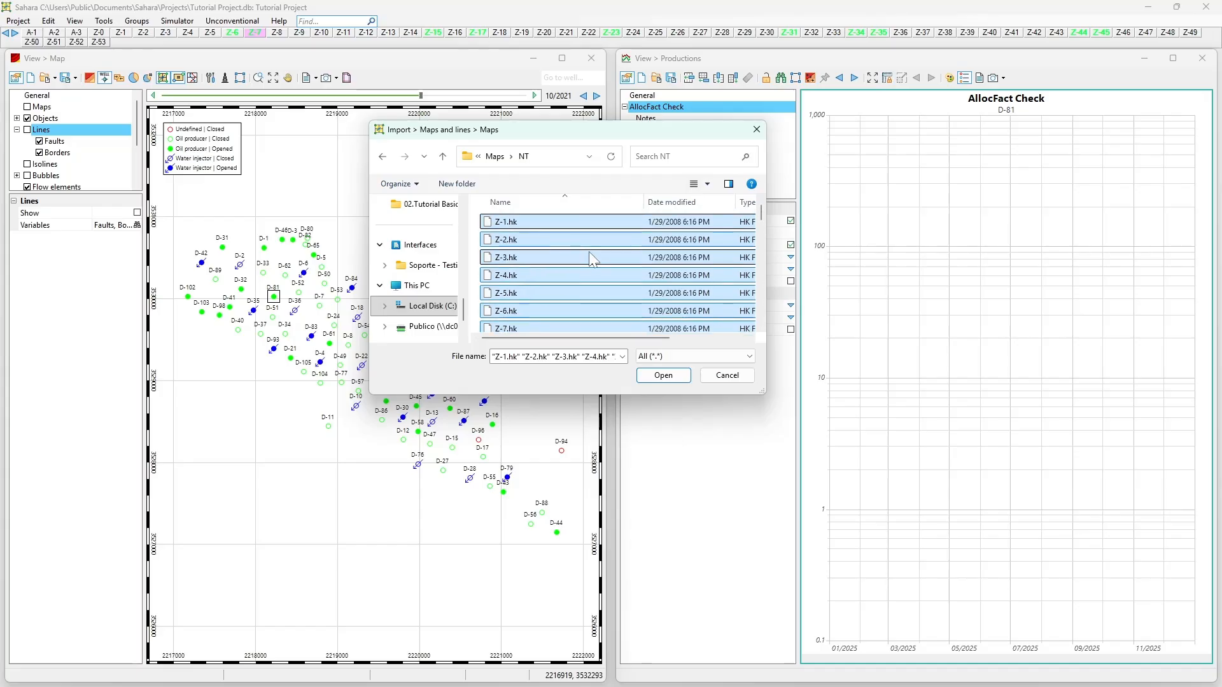
scroll(542, 231, down, 15)
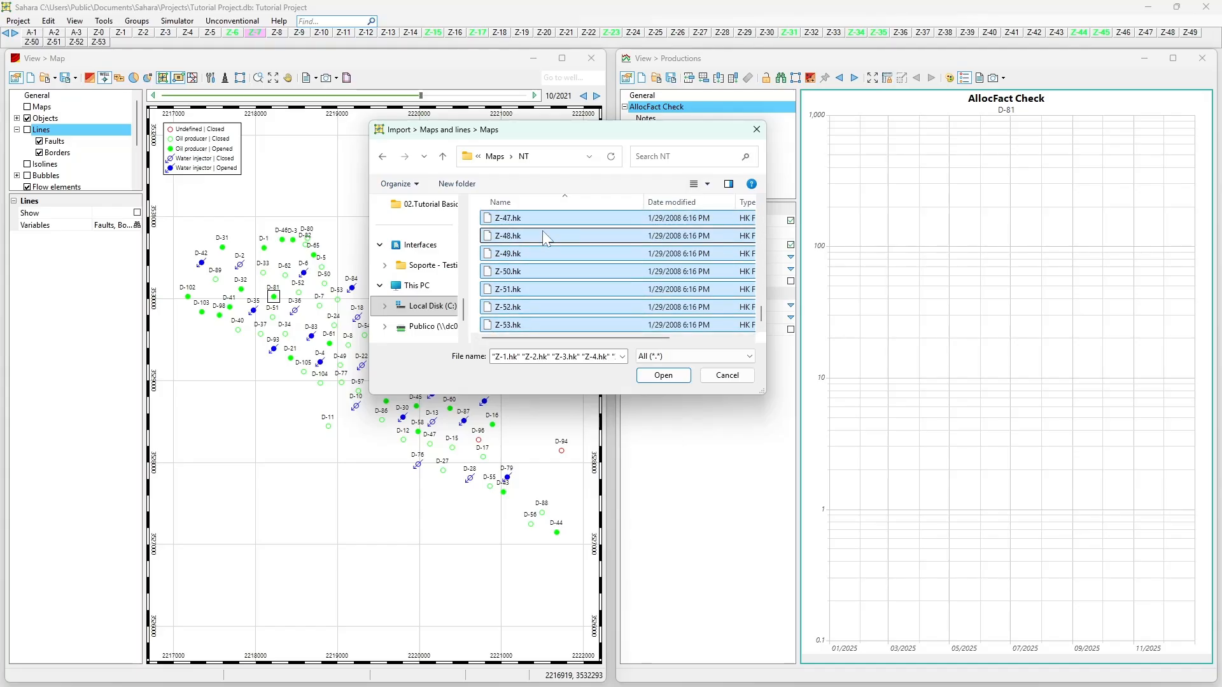
scroll(533, 238, up, 15)
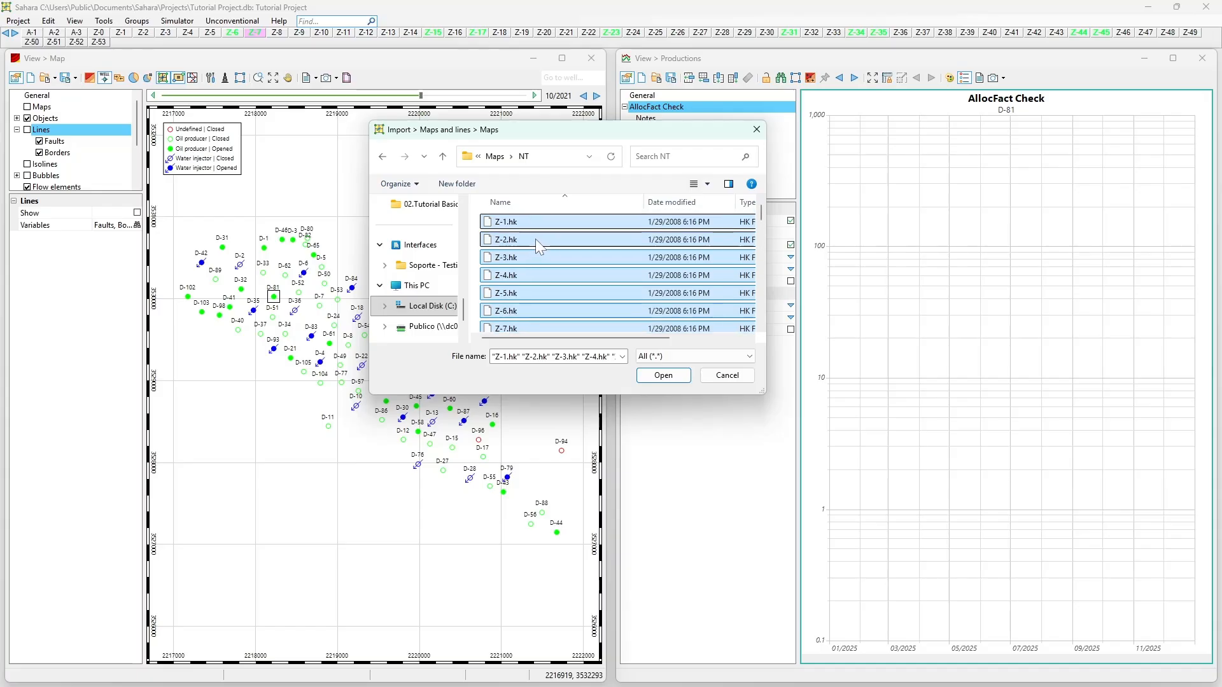
click(656, 378)
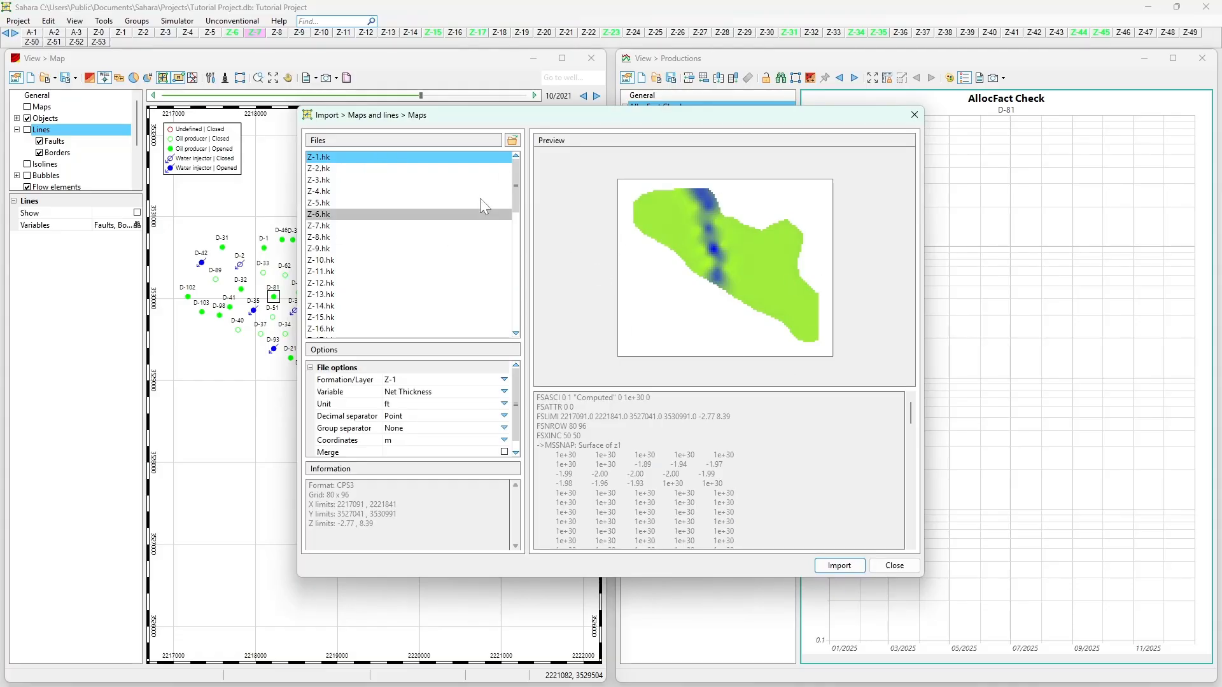
- Browse the loaded map files from Z-1.hk onward to examine their previews
click(416, 168)
key(Down)
key(Down)
key(Down)
key(Down)
key(Down)
key(Down)
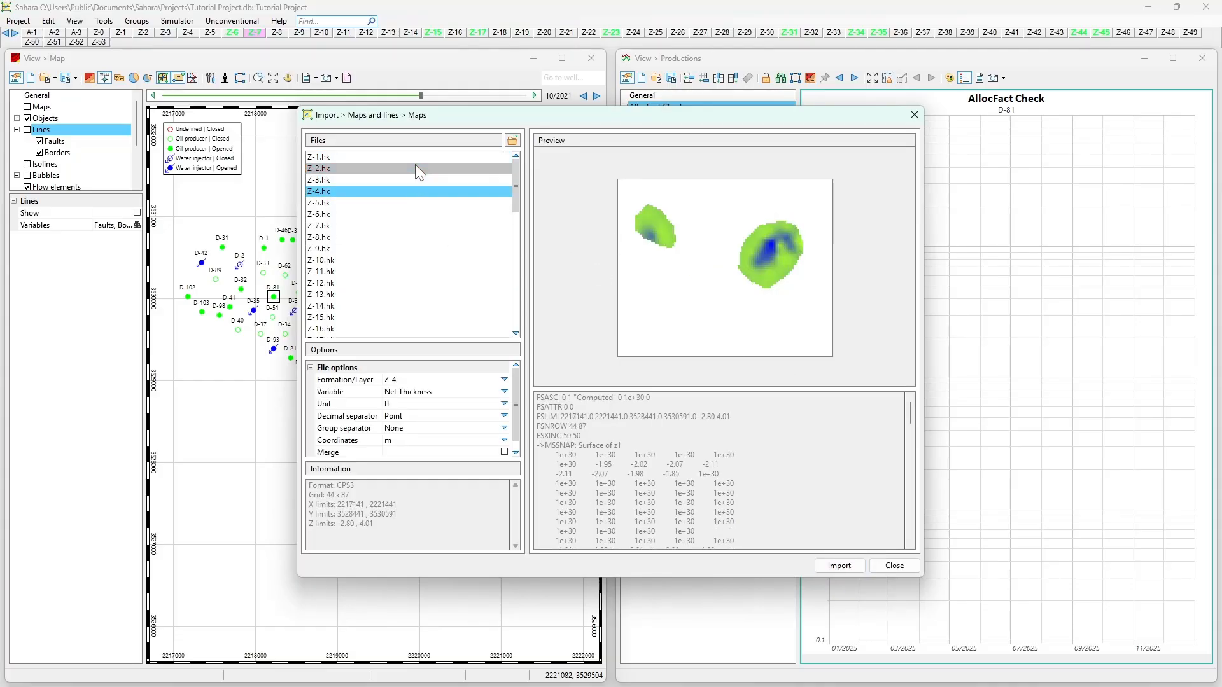
key(Up)
key(Up)
key(Up)
key(Up)
key(Up)
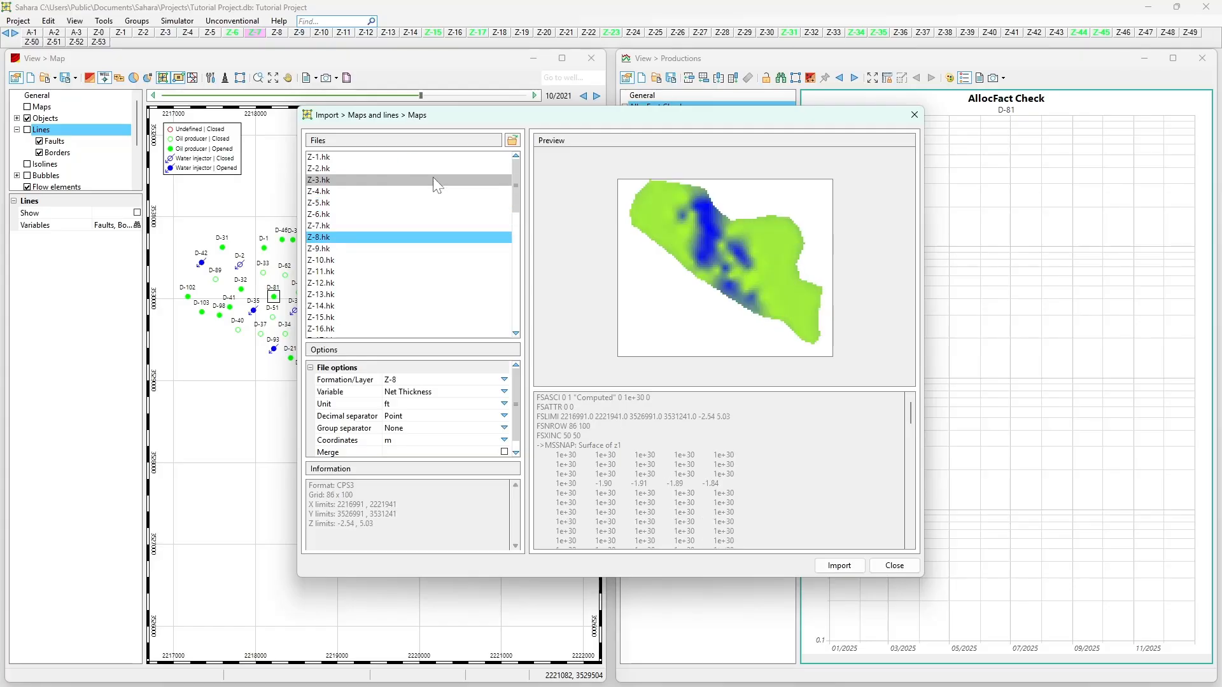
key(Down)
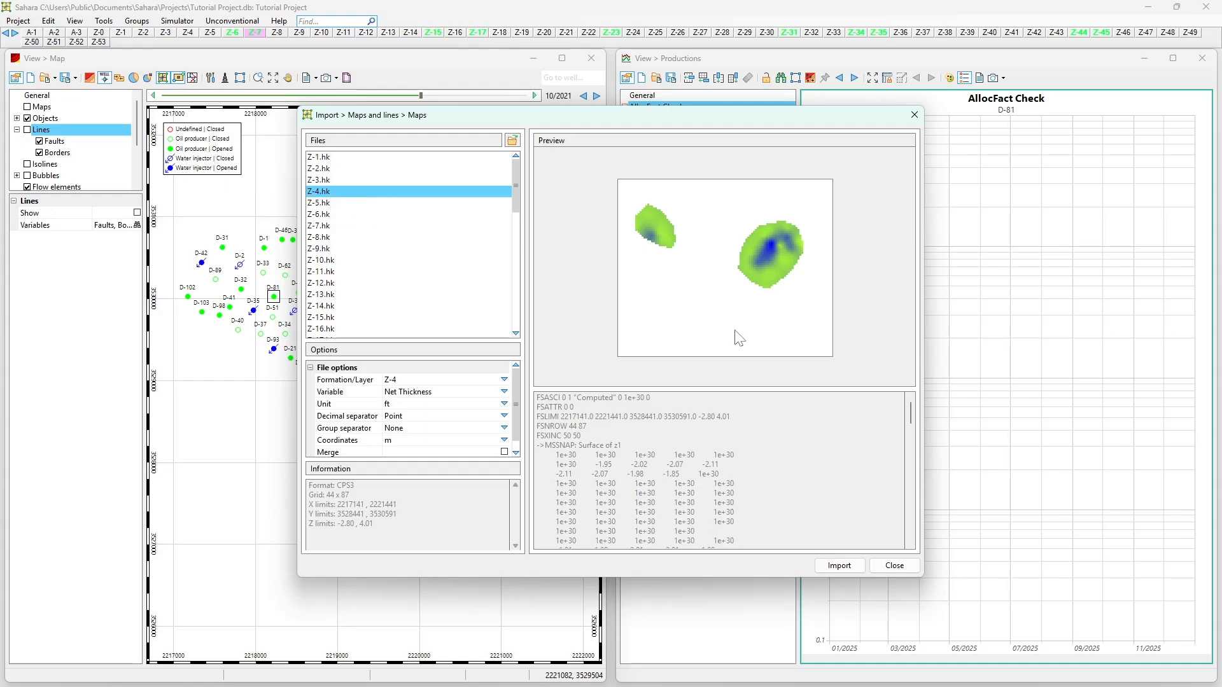
click(406, 156)
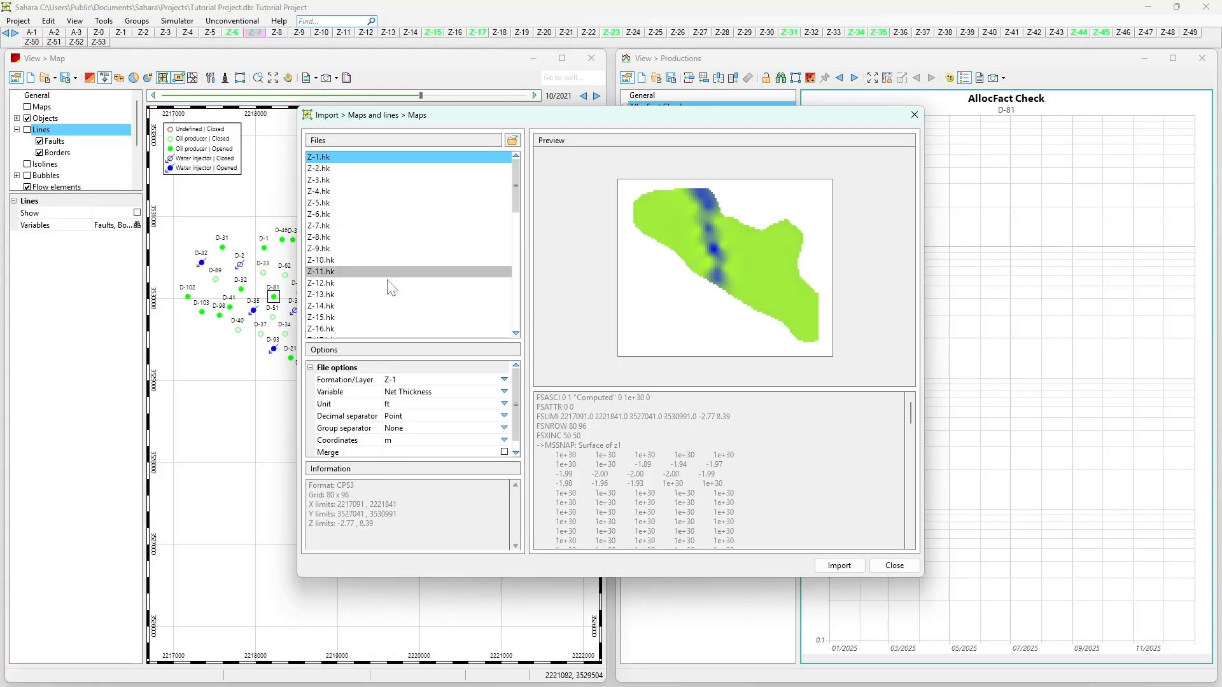
- Examine the formation/layer assigned to the individual files, starting from Z-1.hk
click(414, 381)
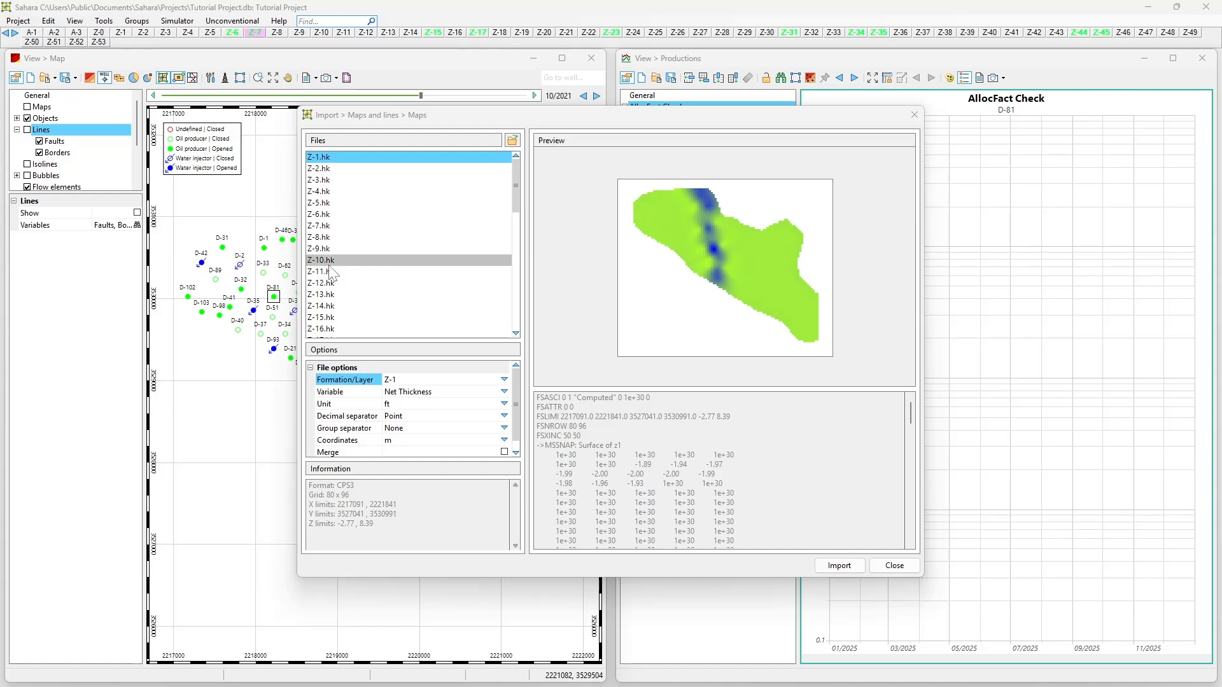
click(346, 164)
key(Down)
key(Down)
key(Down)
key(Down)
key(Down)
key(Down)
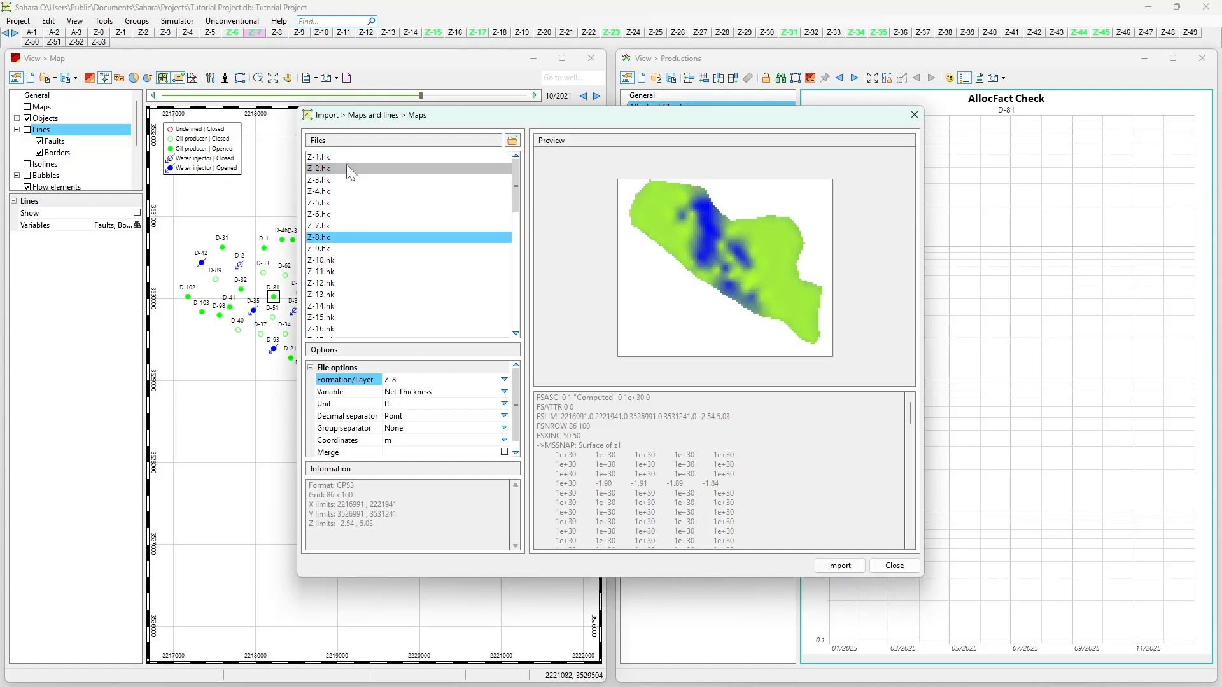
key(Up)
key(Up)
key(Up)
key(Up)
key(Up)
key(Up)
key(Up)
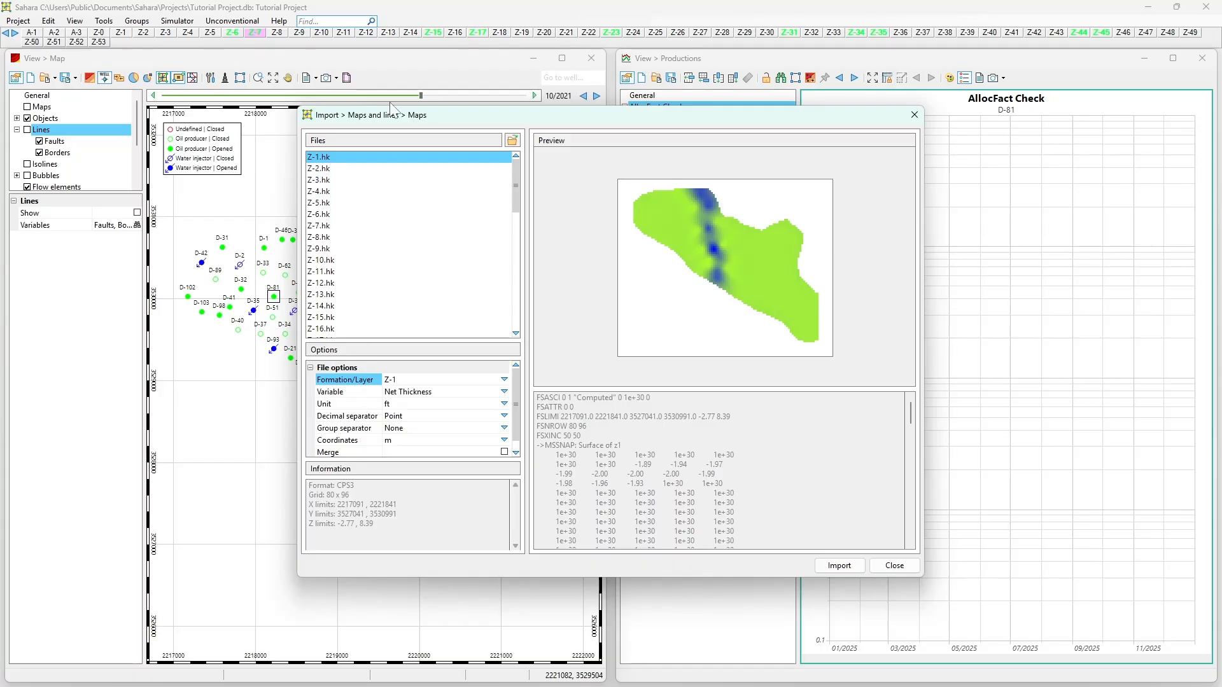
key(Down)
key(Down)
key(Down)
key(Down)
key(Down)
key(Down)
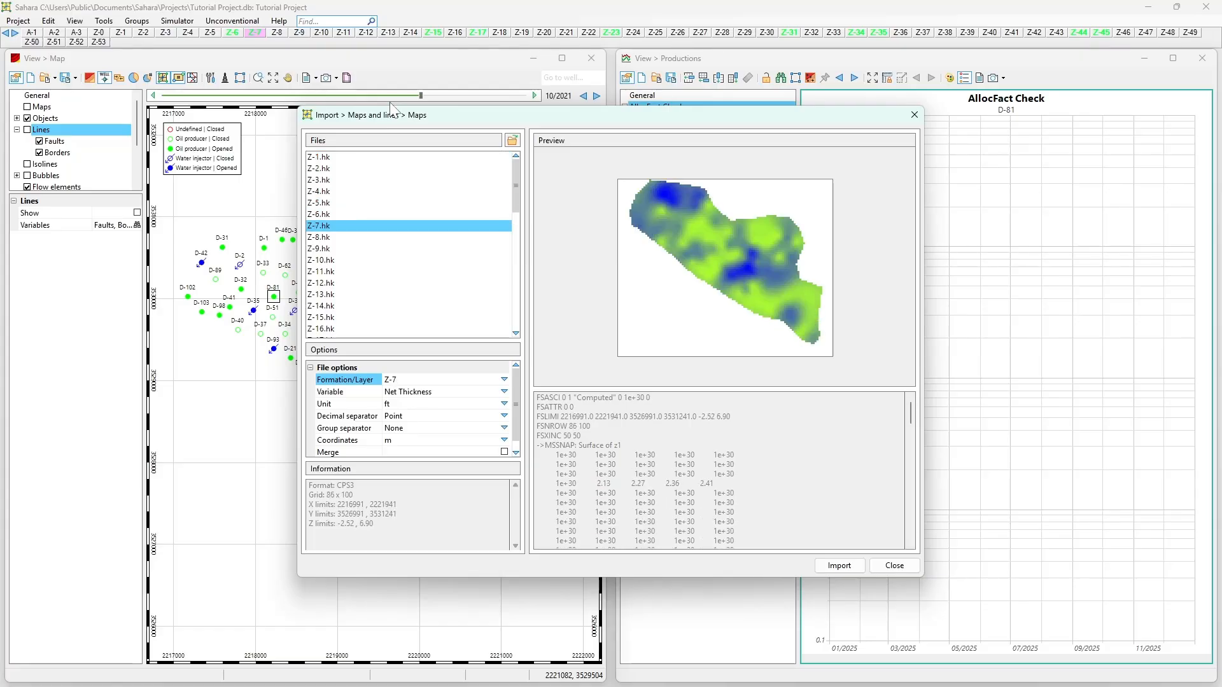
key(Home)
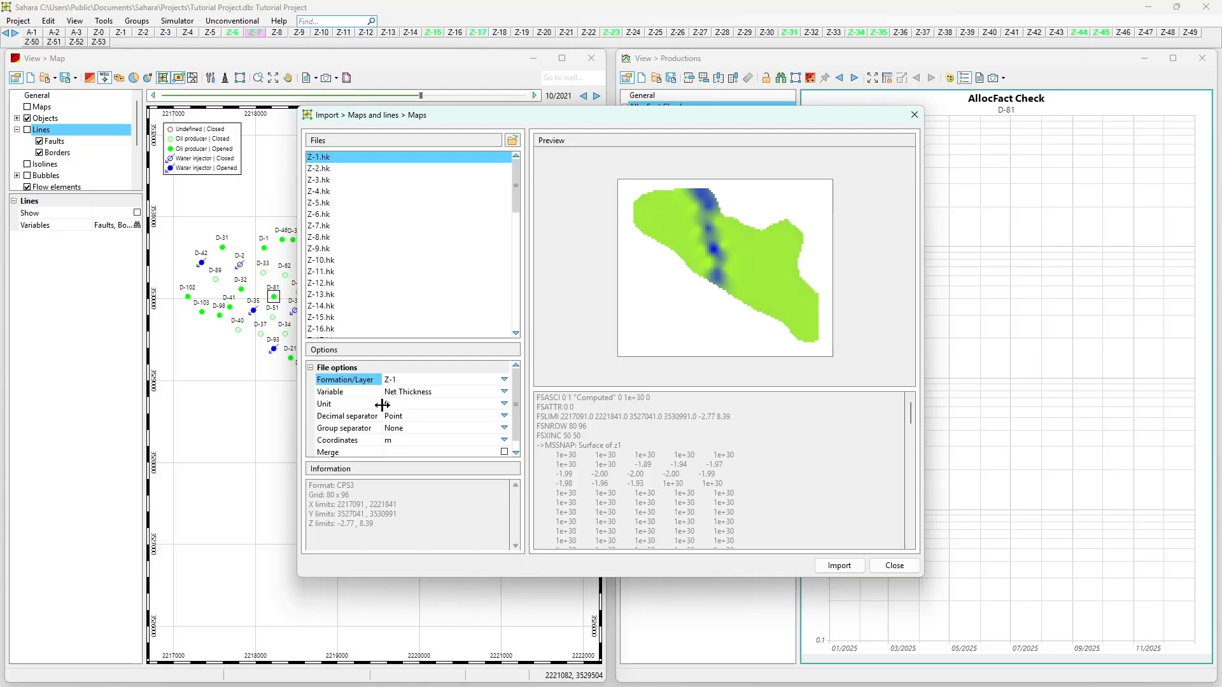
- Select all the files from Z-1.hk to Z-53.hk and set their unit to m
shift+click(368, 168)
click(347, 156)
drag(517, 173, 517, 311)
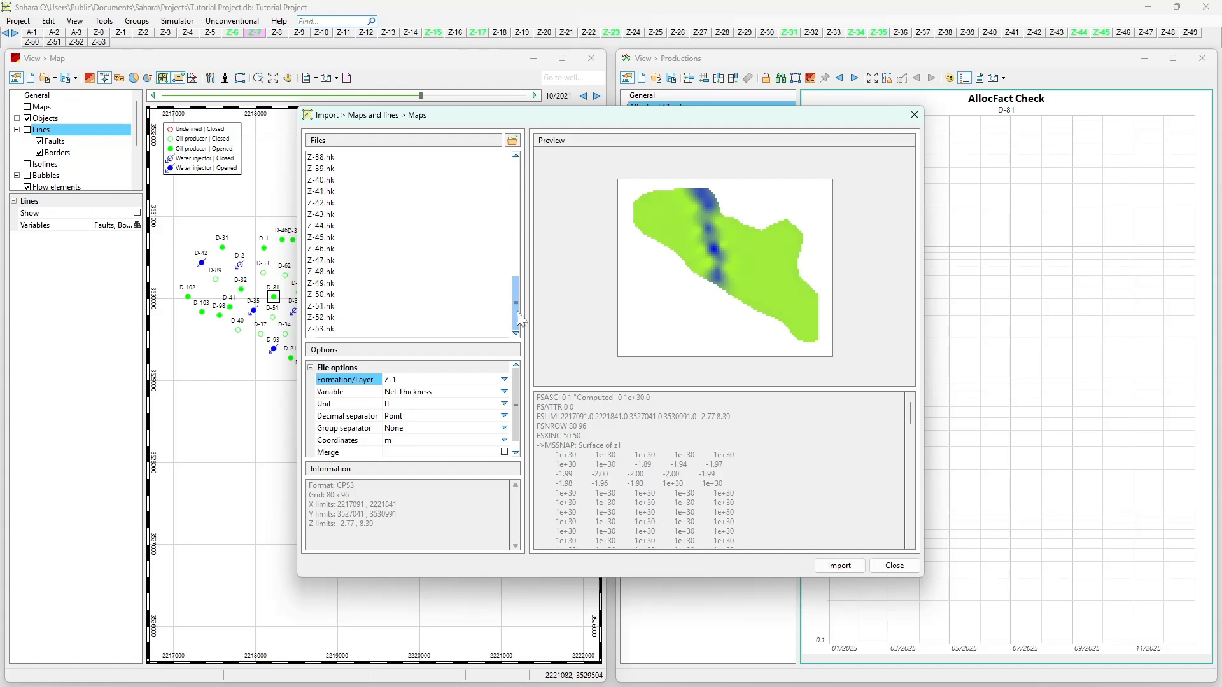
shift+click(480, 327)
click(505, 403)
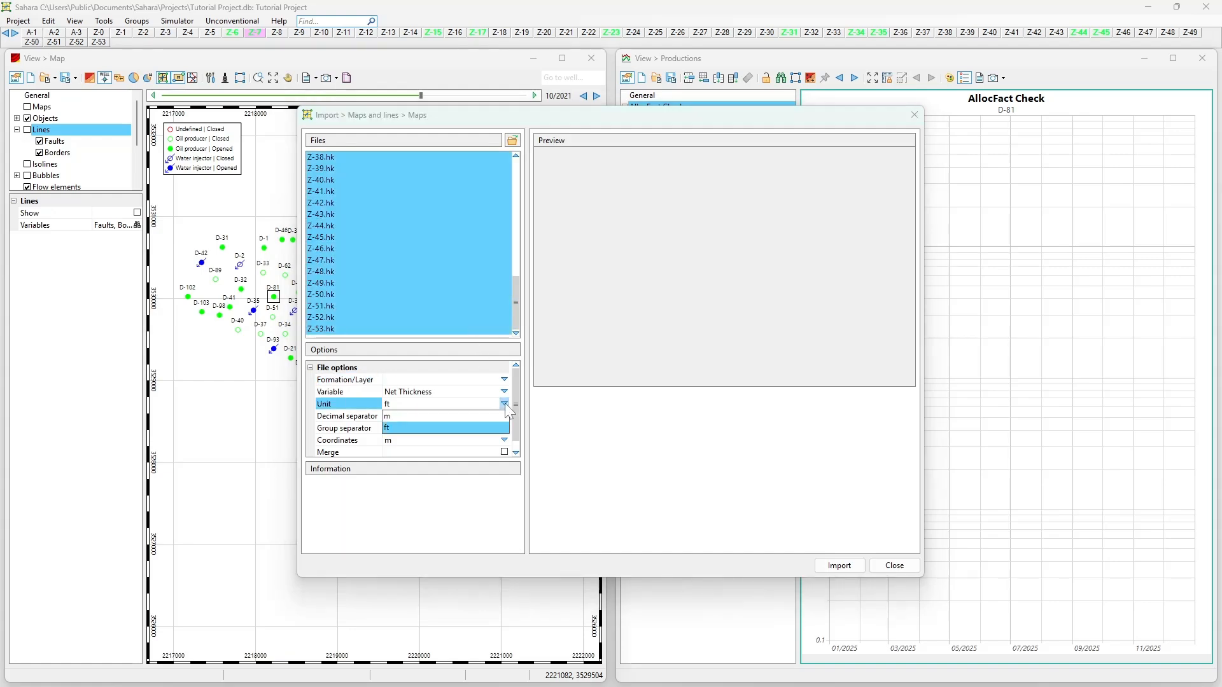
click(484, 416)
- Go through the individual files from the start of the list to check their assigned unit
drag(514, 279, 471, 152)
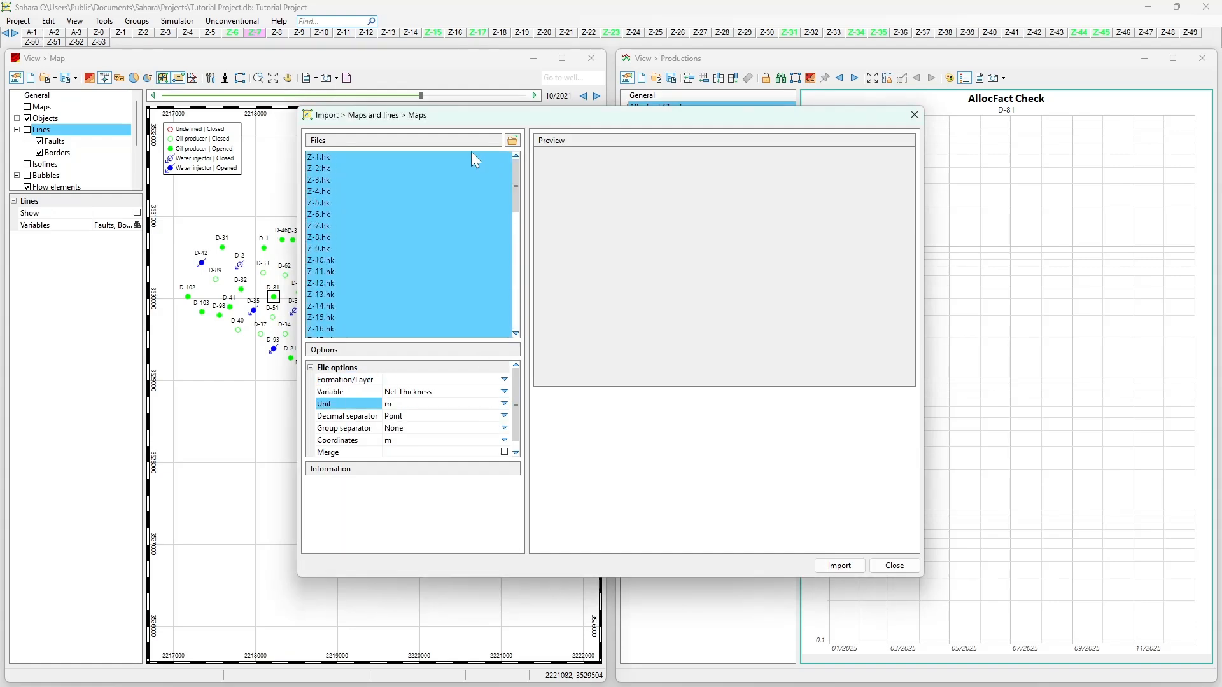
click(470, 155)
key(Down)
key(Down)
key(Down)
key(Down)
key(Down)
key(Down)
key(Down)
key(Down)
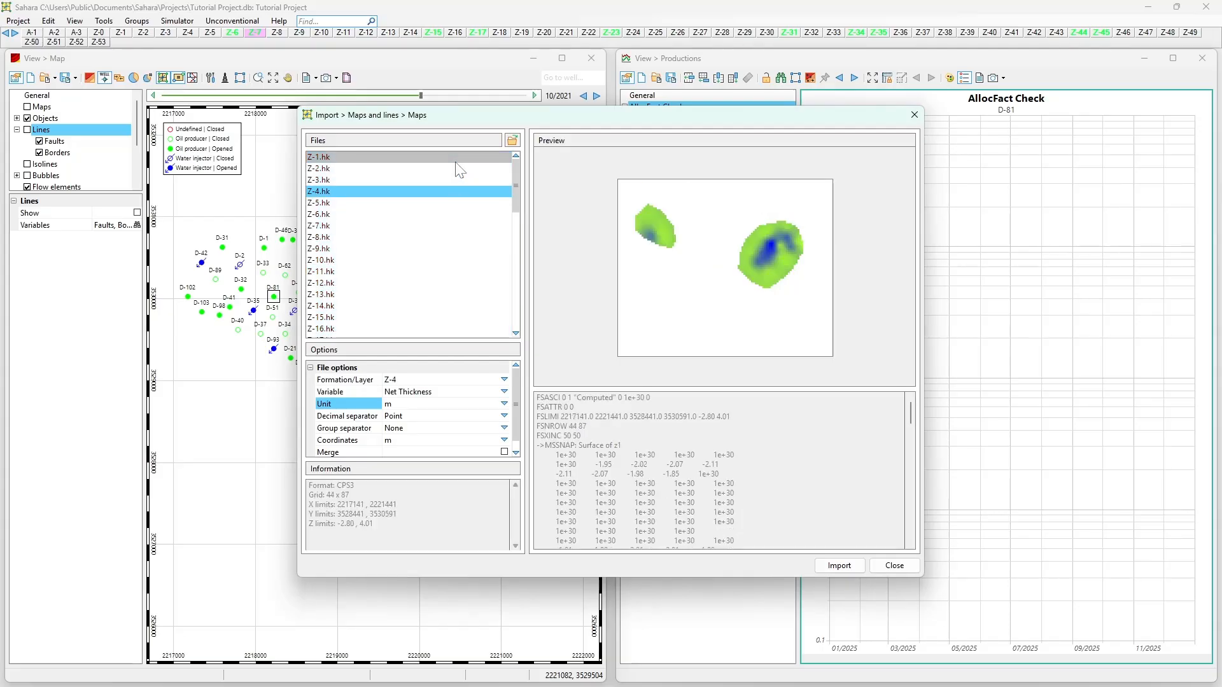
key(Down)
key(Down)
key(Down)
key(Down)
key(Down)
key(Down)
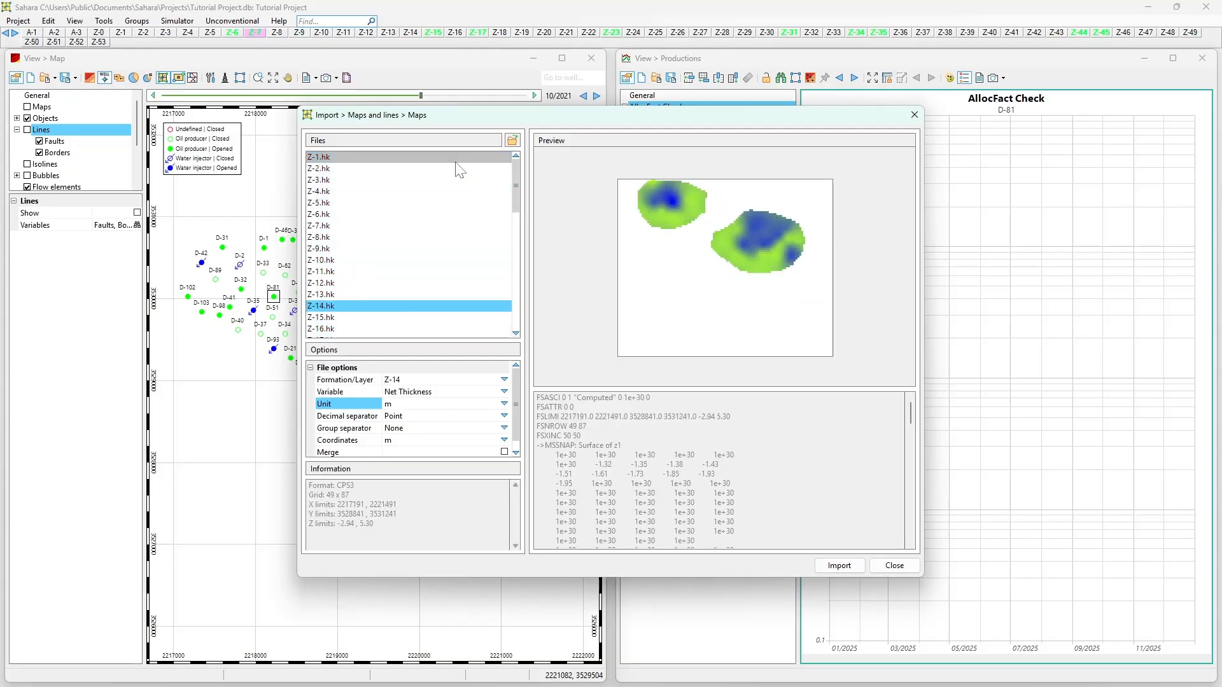
key(Up)
key(Up)
key(Up)
key(Up)
key(Up)
key(Up)
key(Up)
key(Up)
key(Up)
key(Up)
key(Up)
key(Up)
key(Up)
key(Up)
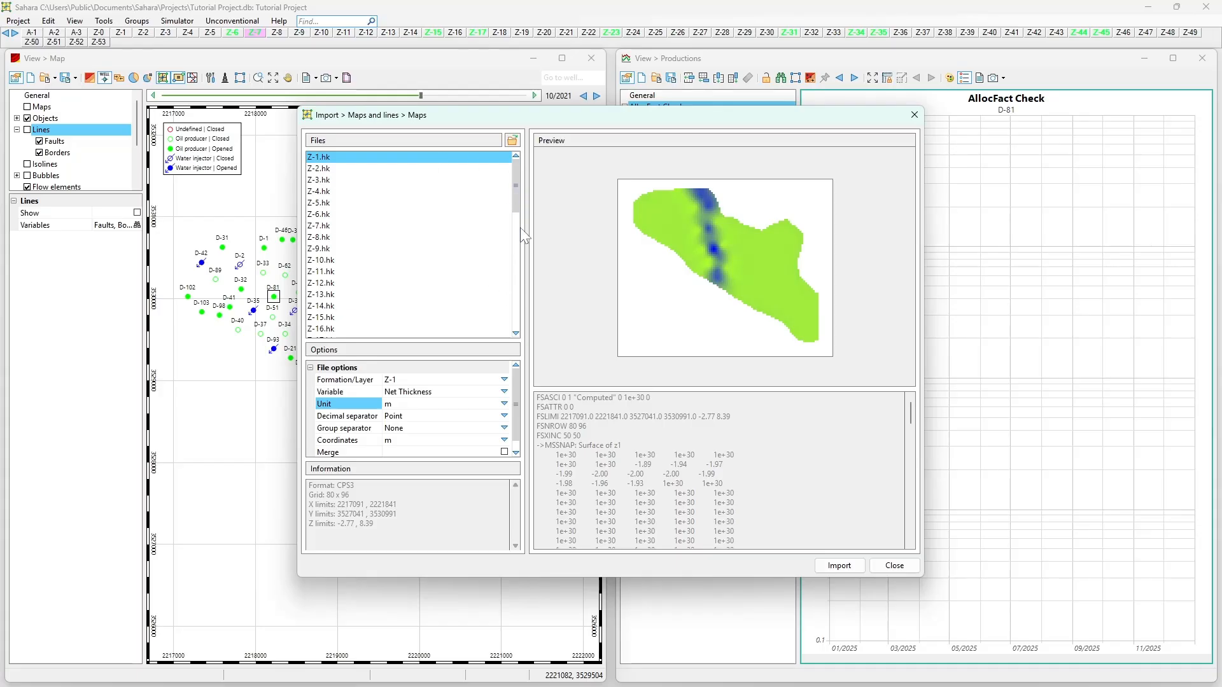
- Select the whole range of files again and reapply m as their unit
click(510, 192)
click(500, 160)
drag(514, 171, 521, 338)
shift+click(495, 329)
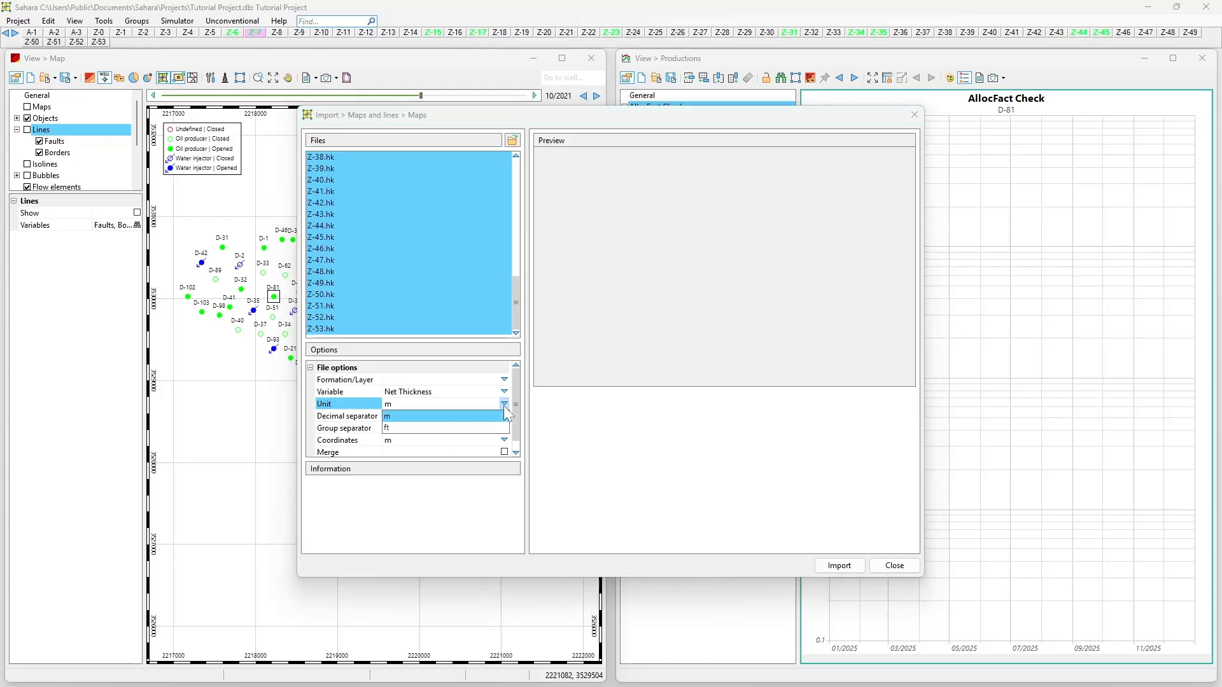
click(507, 414)
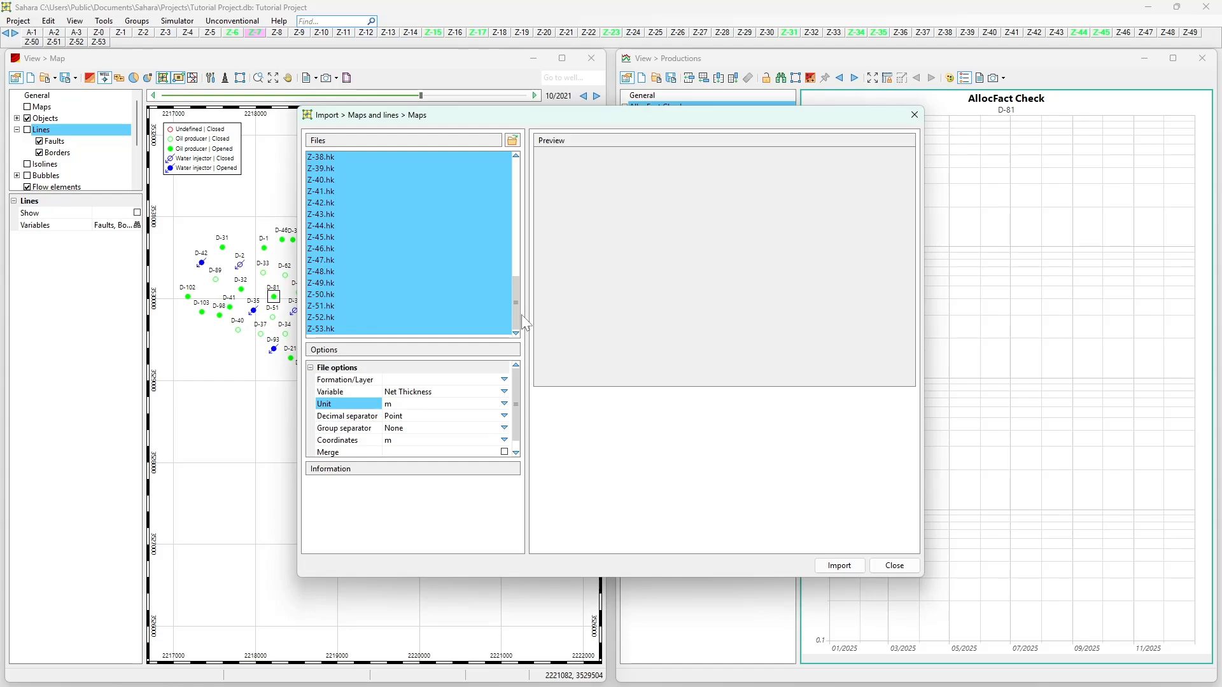
- Run through the file list to check the unit and preview of each map, returning to Z-1.hk
drag(517, 304, 515, 175)
click(484, 171)
key(Down)
key(Down)
key(Down)
key(Down)
key(Down)
key(Down)
key(Down)
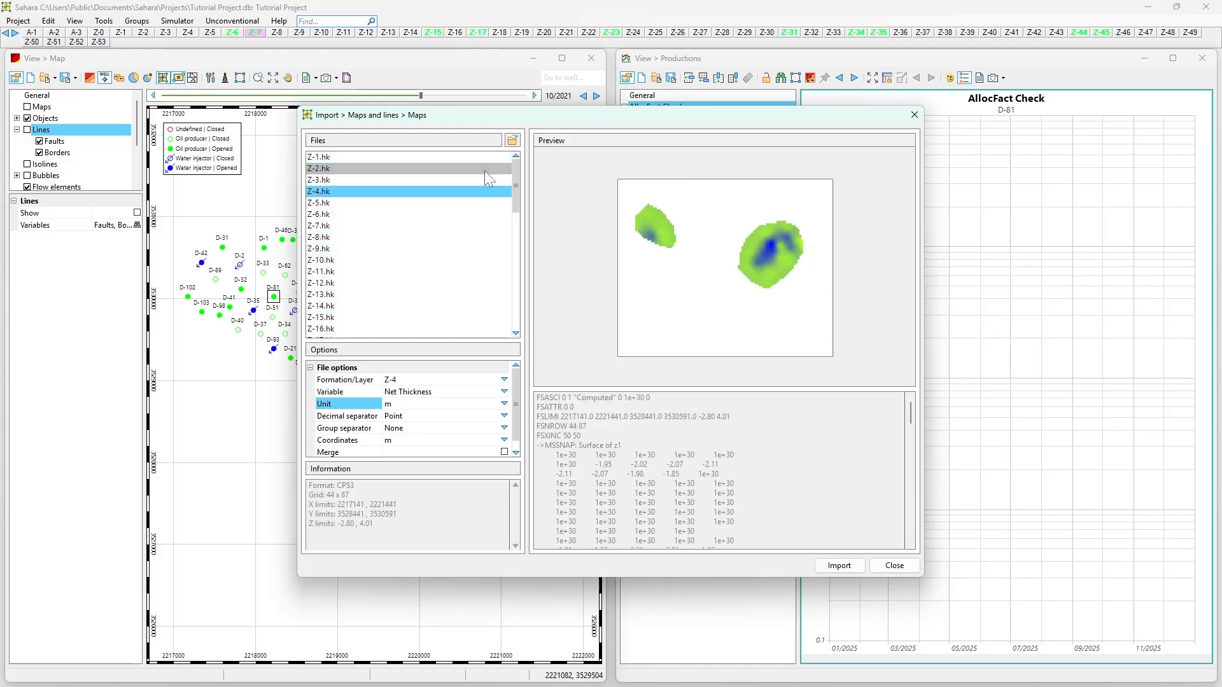
key(Down)
key(Down)
key(Down)
key(Down)
key(Down)
key(Down)
key(Down)
key(Down)
key(Down)
key(Down)
key(Down)
key(Down)
key(Down)
key(Down)
key(Down)
key(Down)
key(Down)
key(Down)
key(Down)
key(Down)
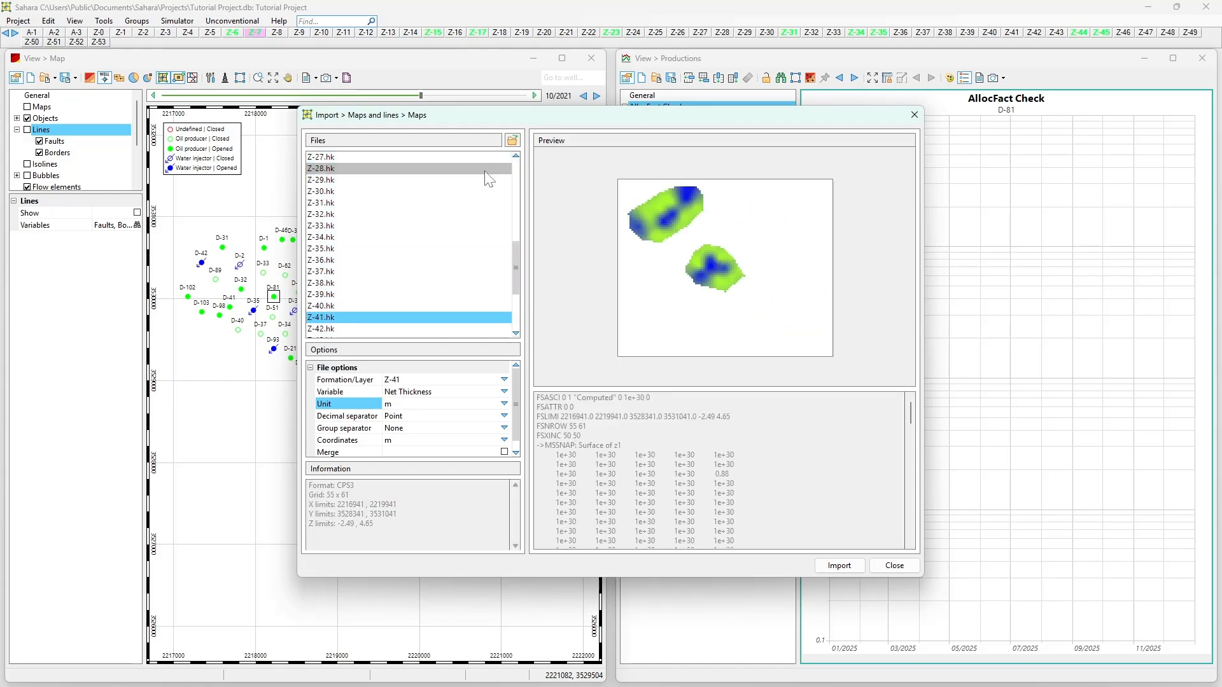
key(Home)
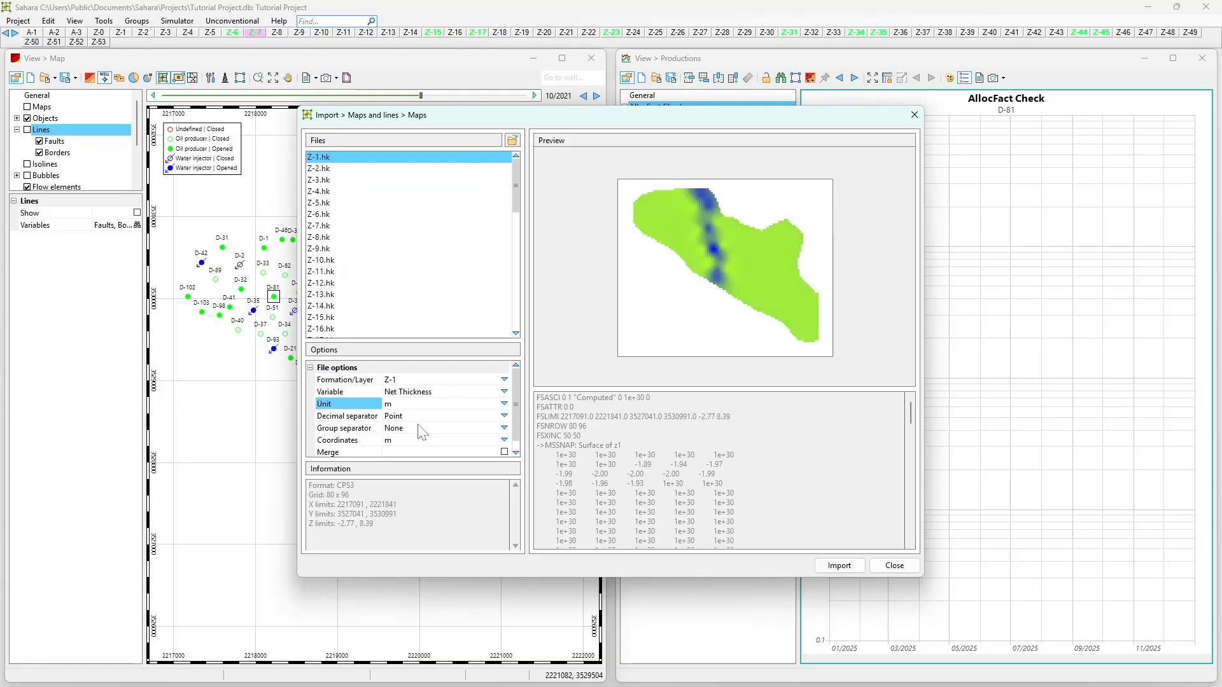
- Review the separator, coordinates and merge options, and import the loaded net thickness maps without merging
click(376, 417)
click(361, 430)
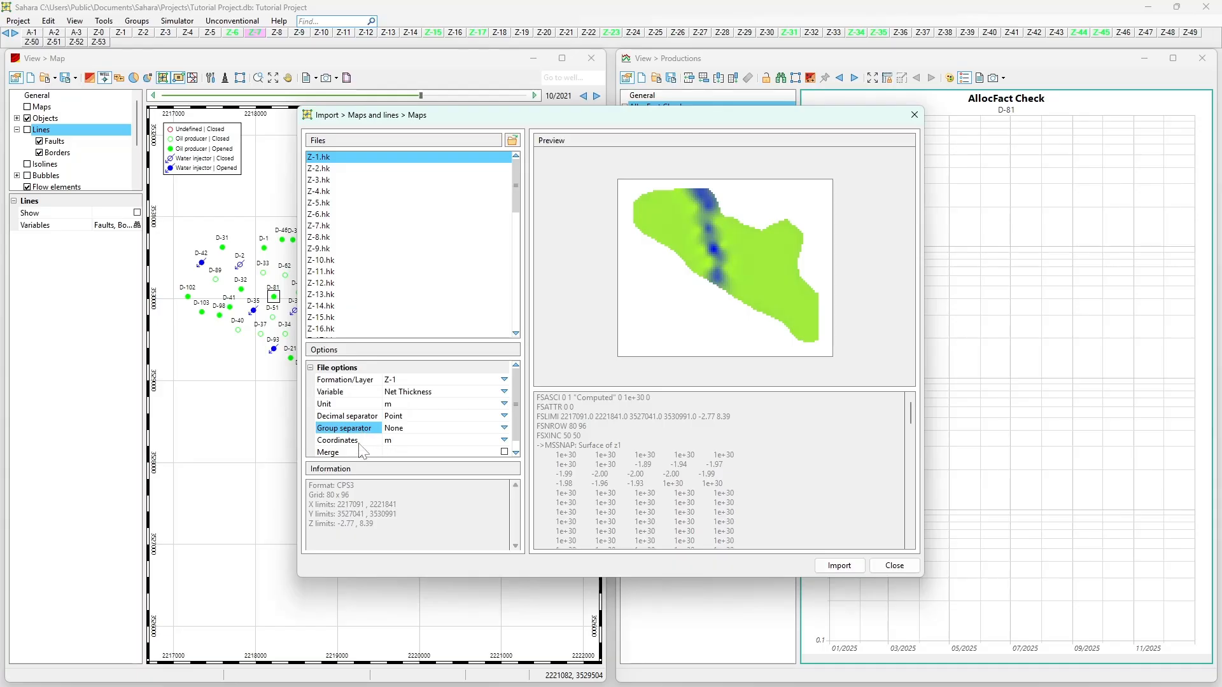
click(359, 442)
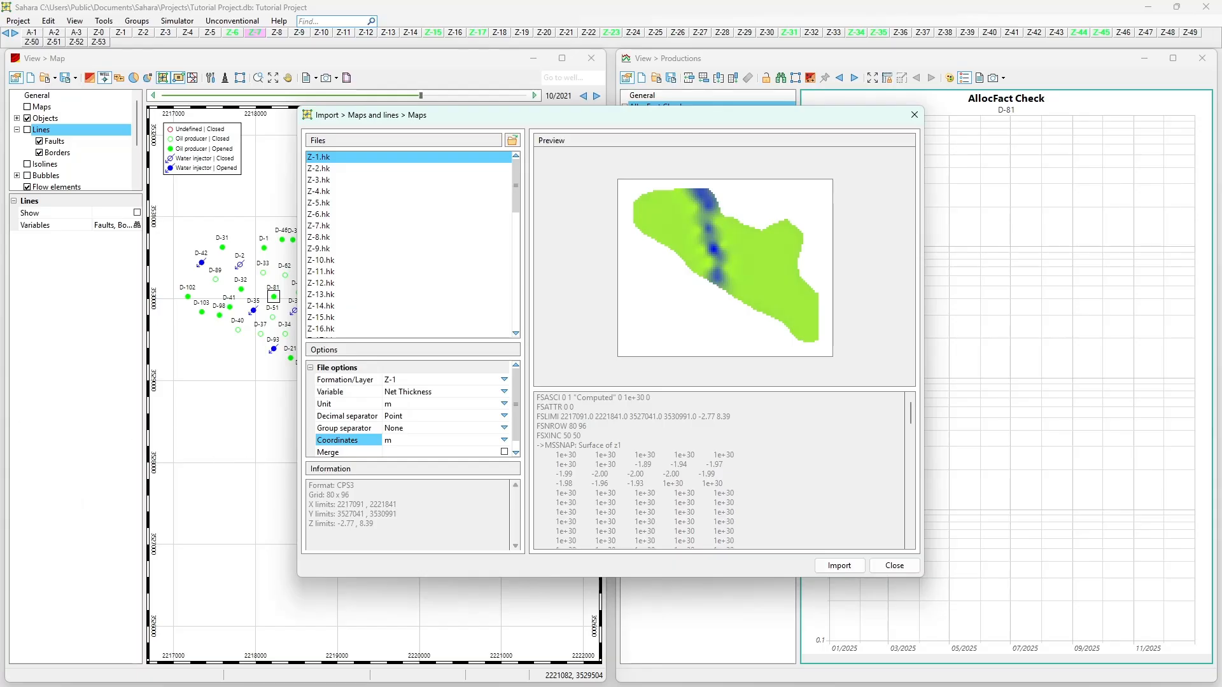
scroll(364, 441, down, 1)
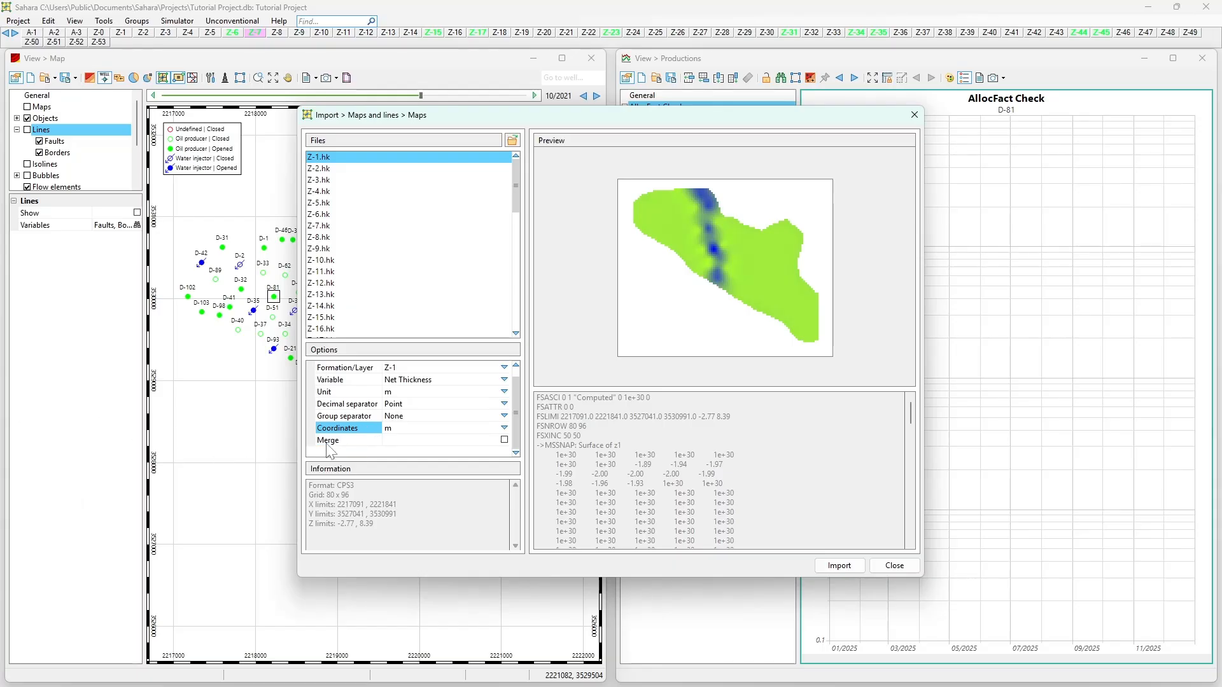
click(334, 440)
click(504, 440)
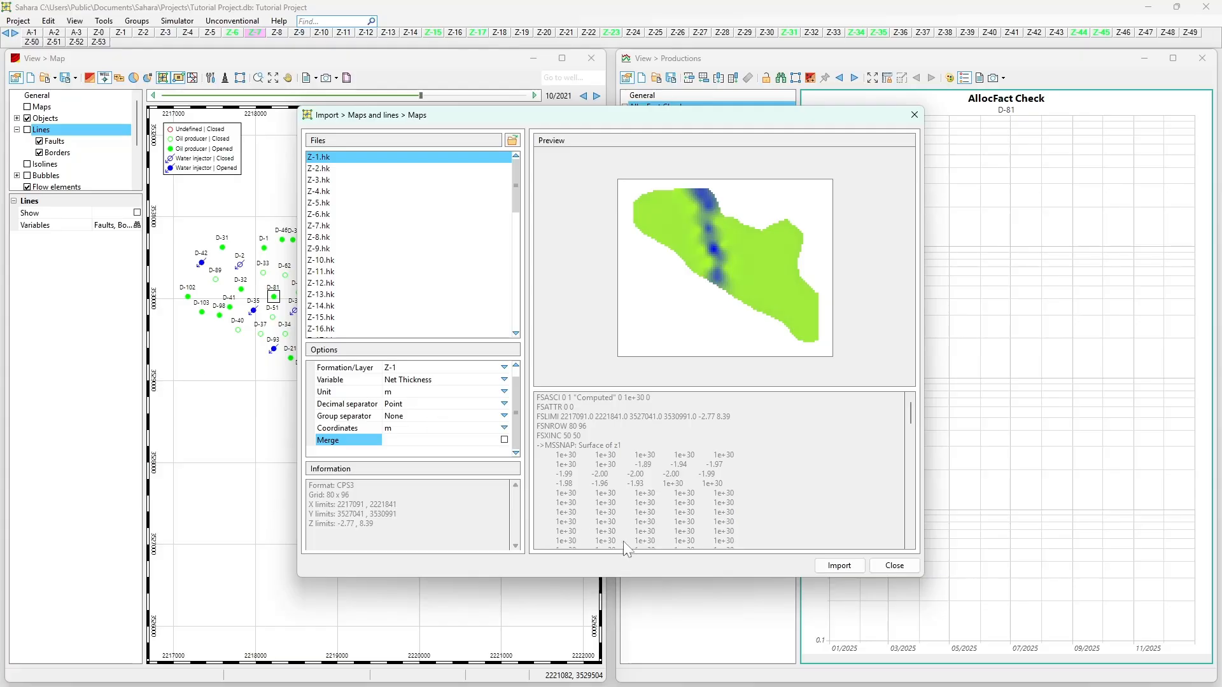
click(853, 570)
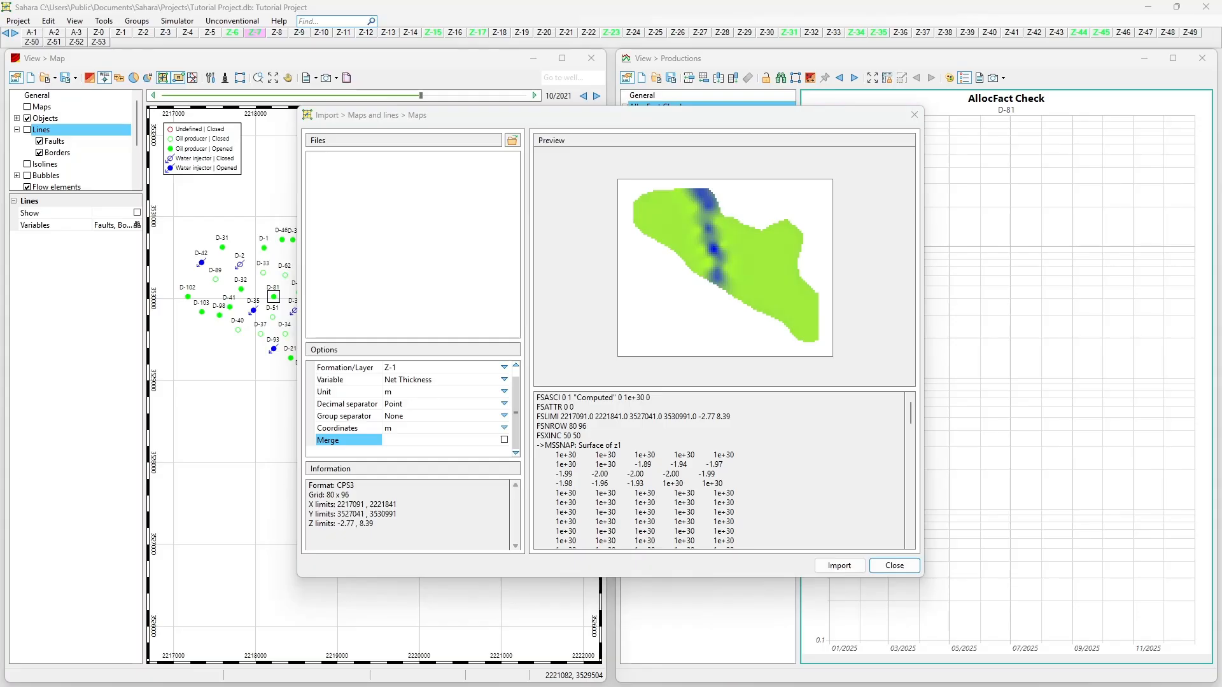
- Enlarge the import report, review it down to the last net thickness layer, and close the map import
drag(666, 343, 1091, 685)
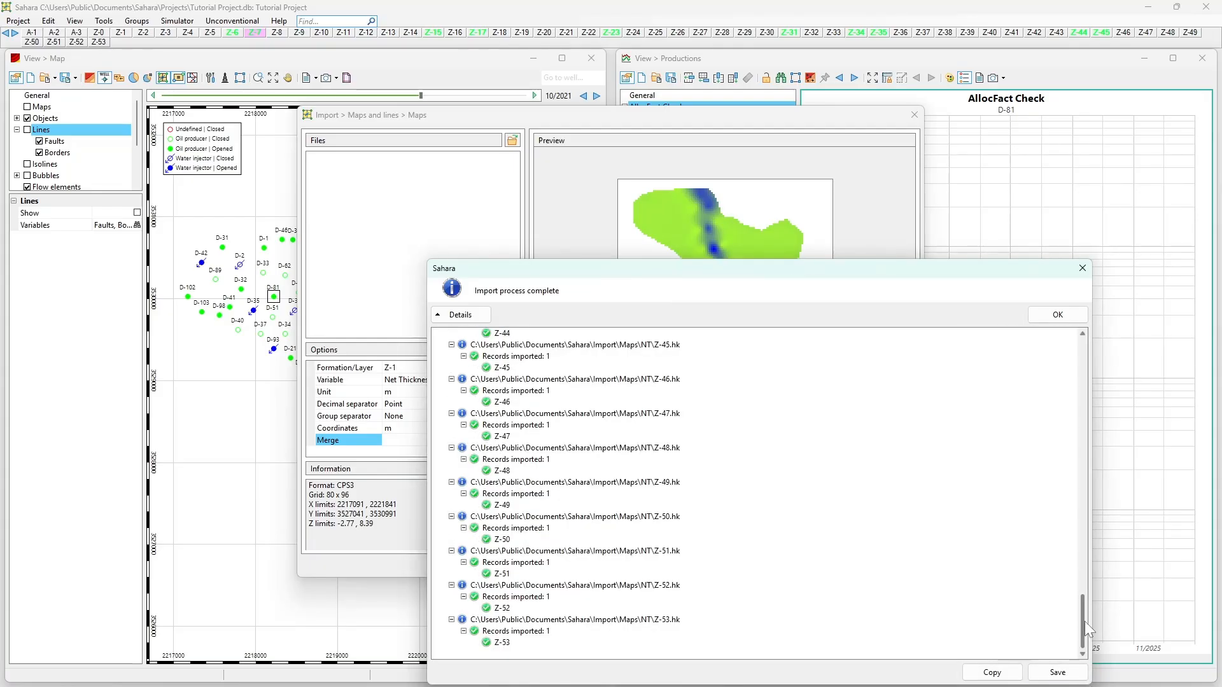
drag(1085, 621, 1043, 627)
click(1058, 319)
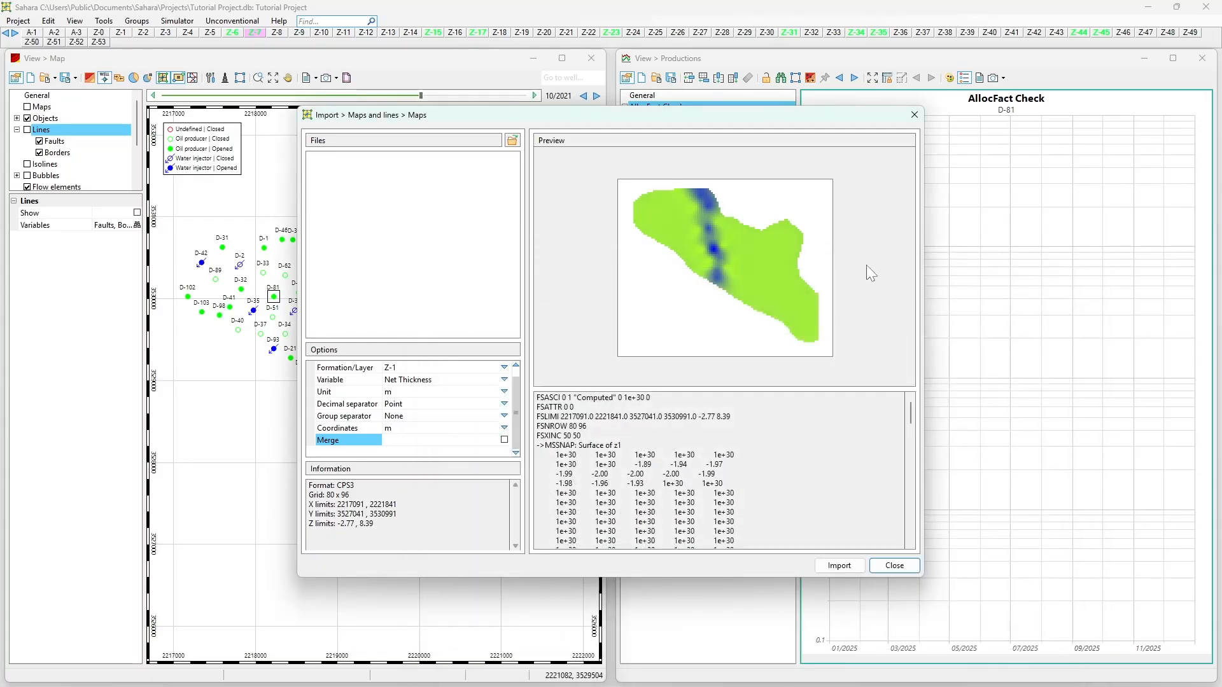
click(914, 115)
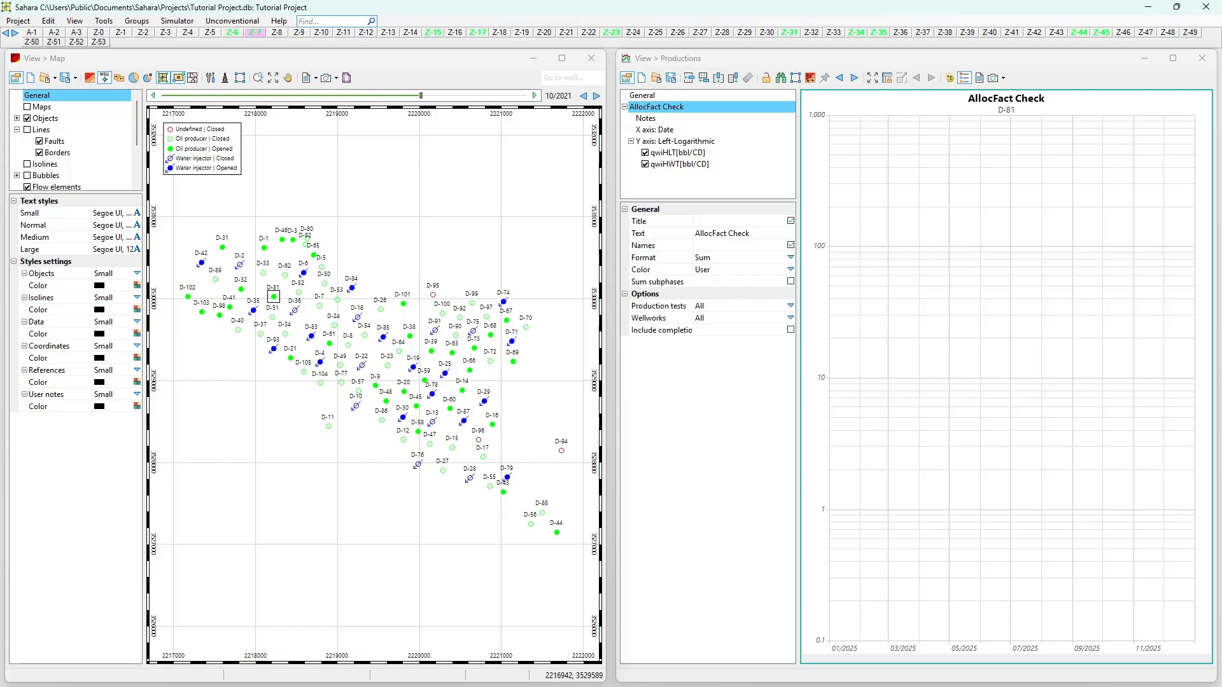
- Start a new map import and load all the files from Z-1.ht to Z-53.ht in the Maps\GT folder
click(18, 20)
mouse_move(112, 124)
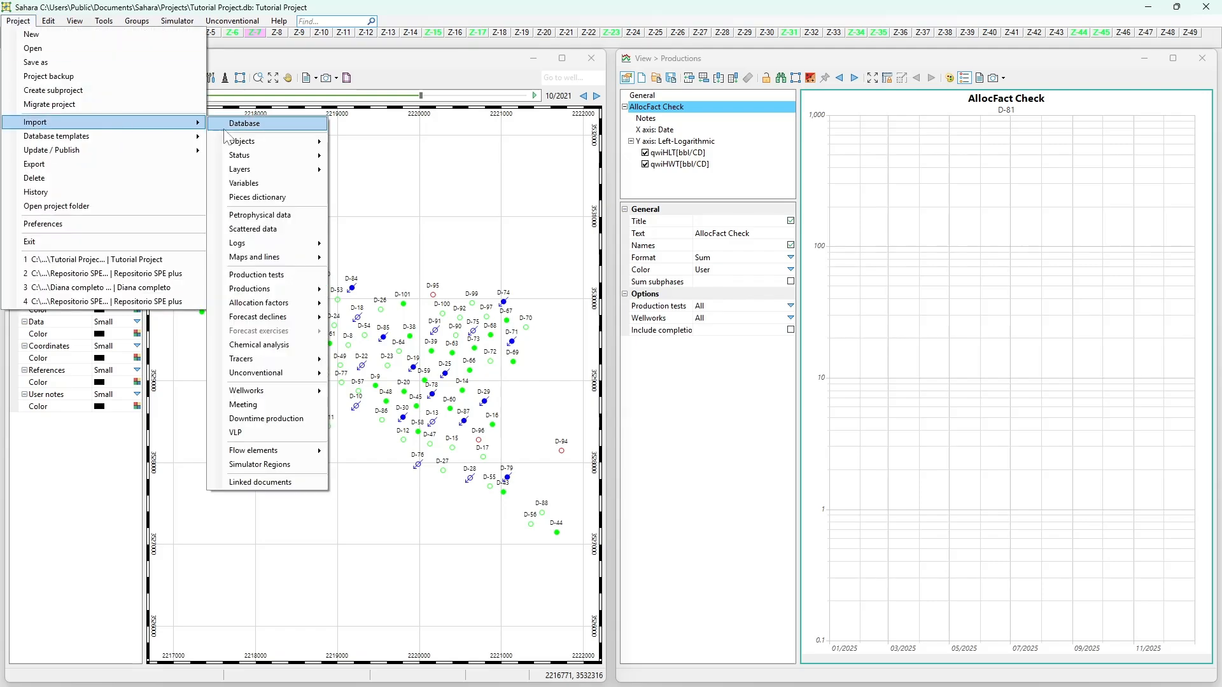
mouse_move(249, 143)
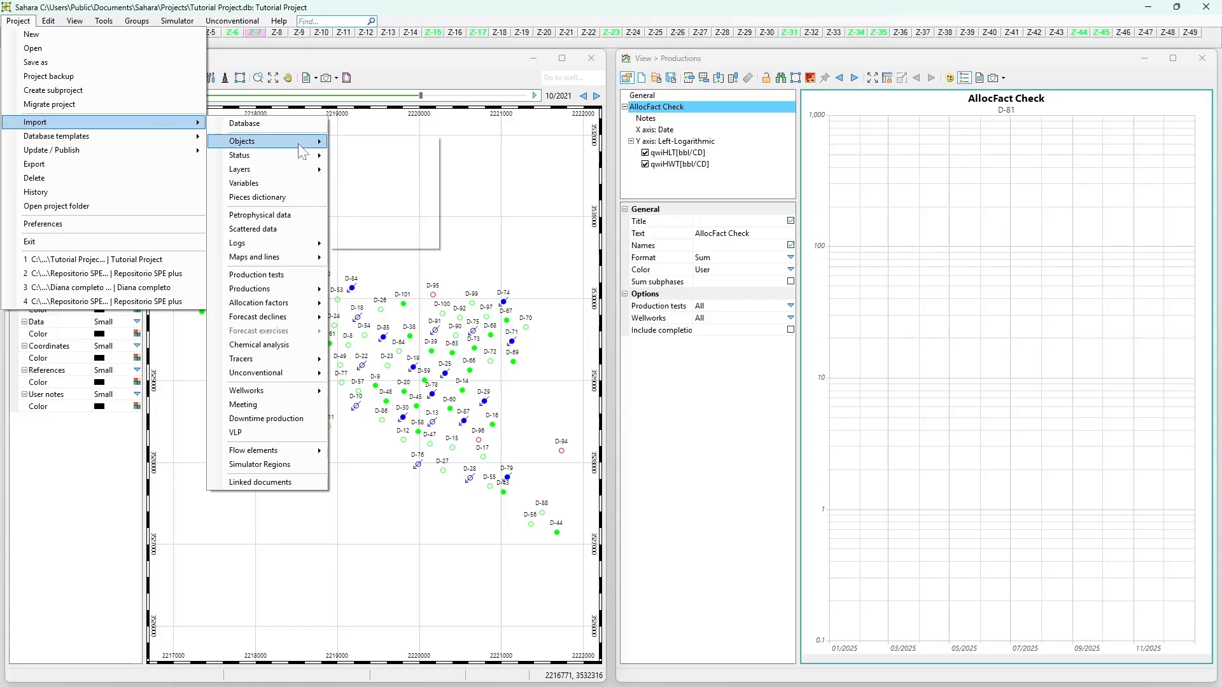
mouse_move(313, 258)
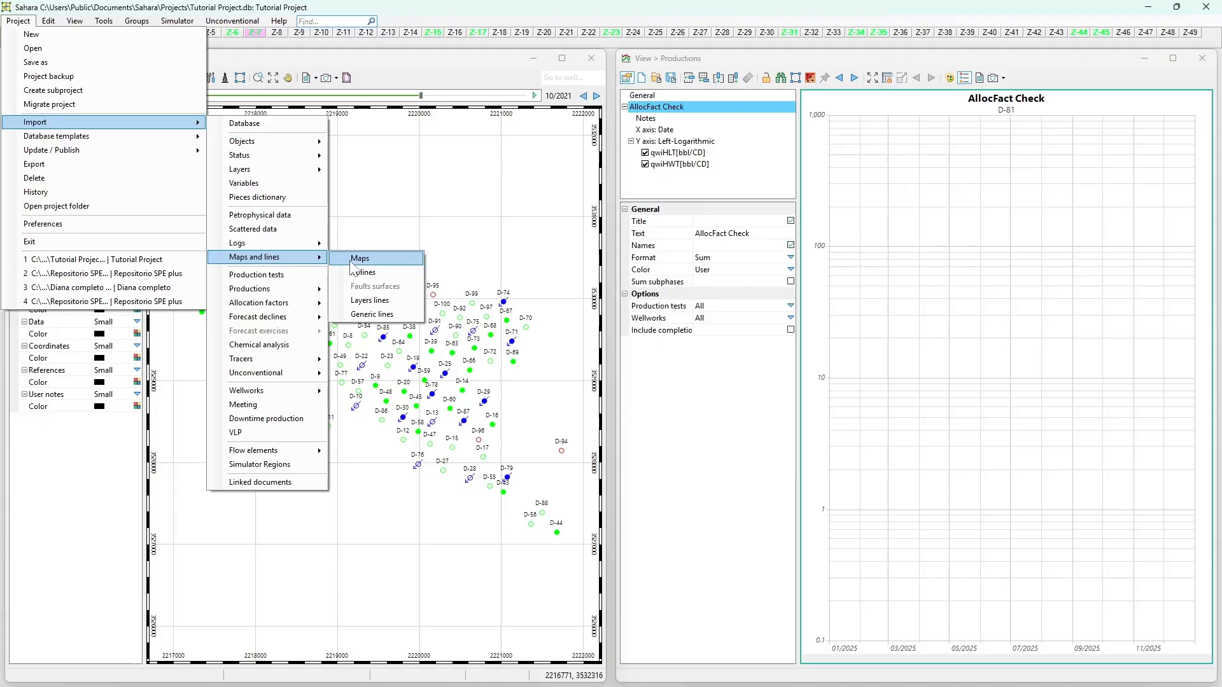
click(354, 259)
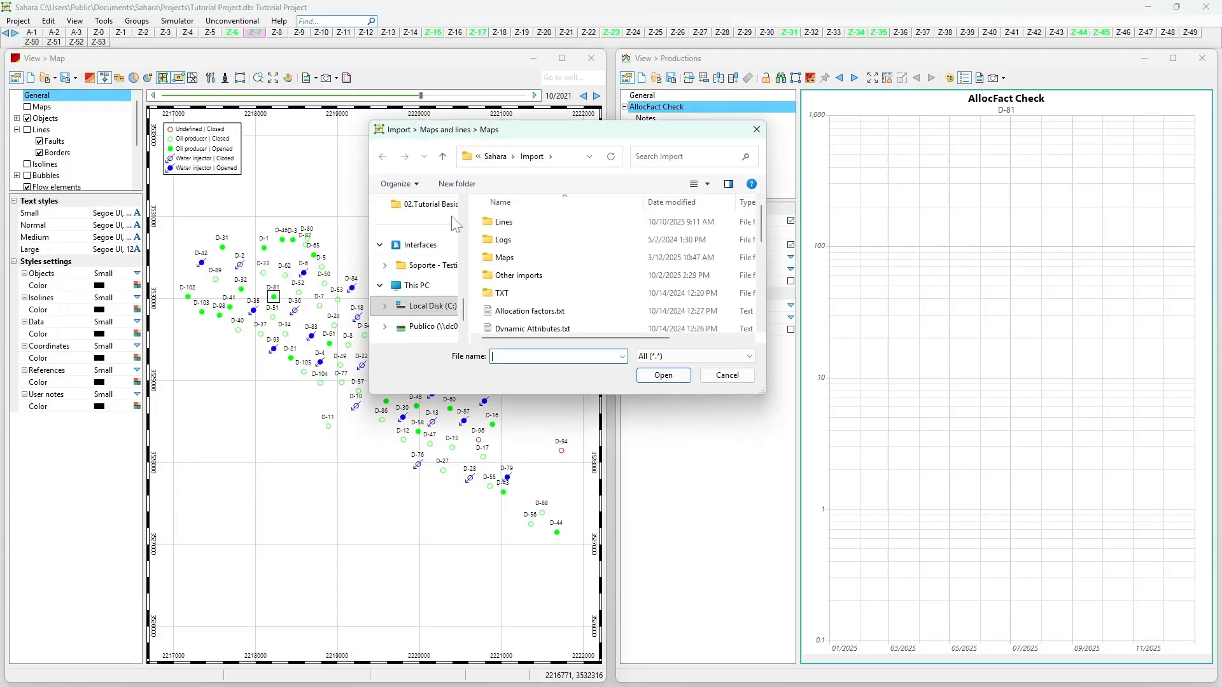
click(515, 260)
double_click(515, 260)
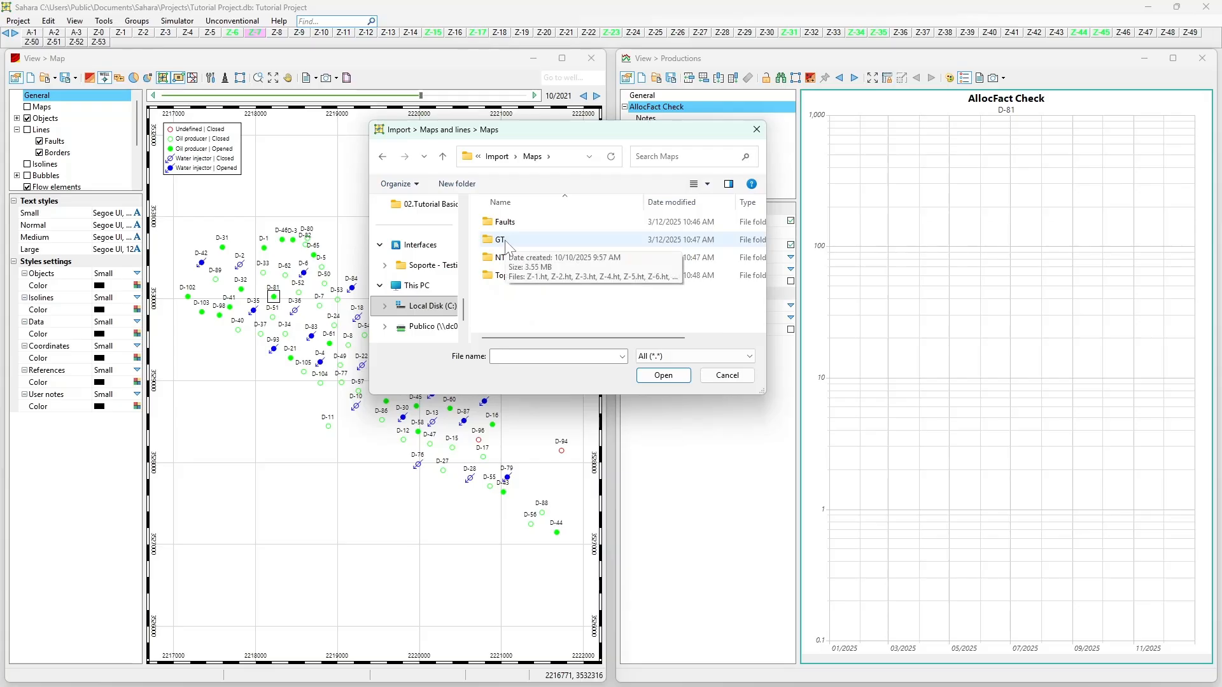
double_click(507, 242)
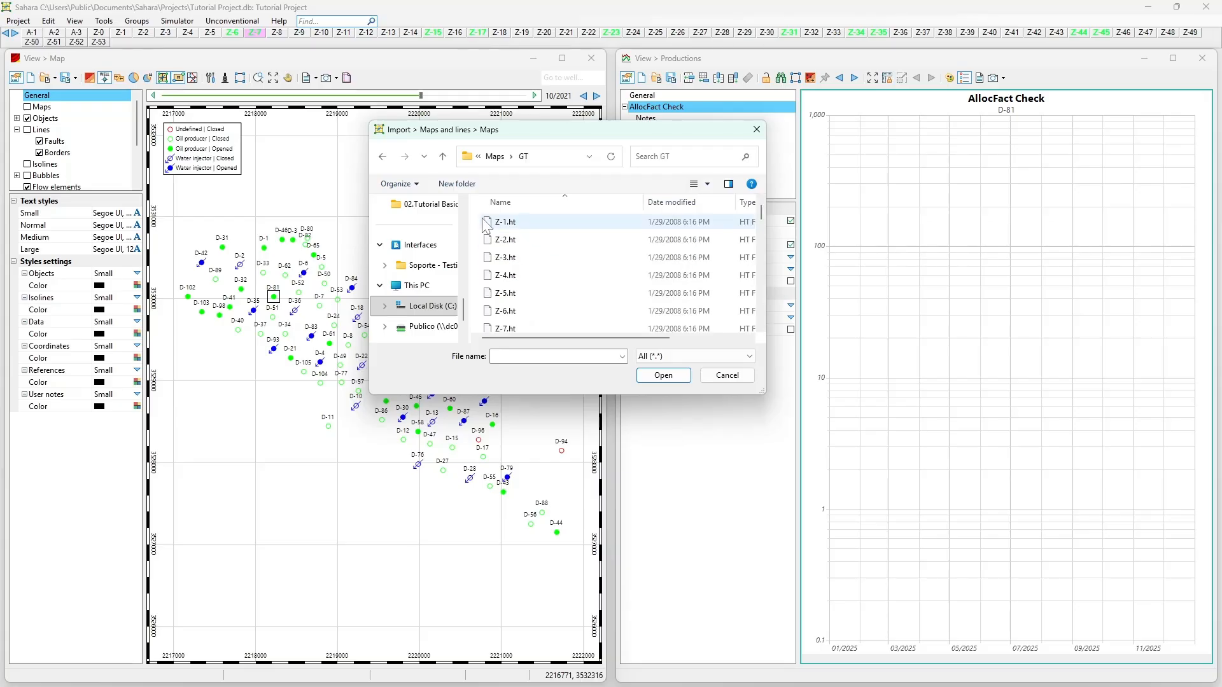
drag(475, 217, 557, 570)
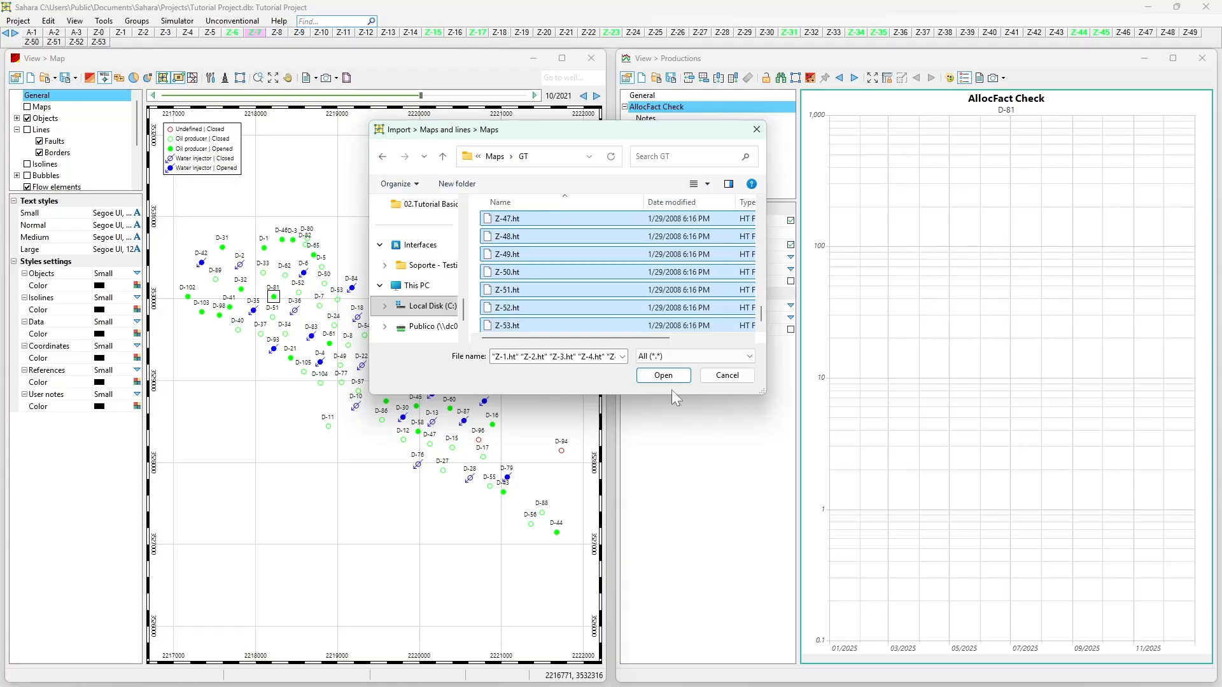
click(664, 376)
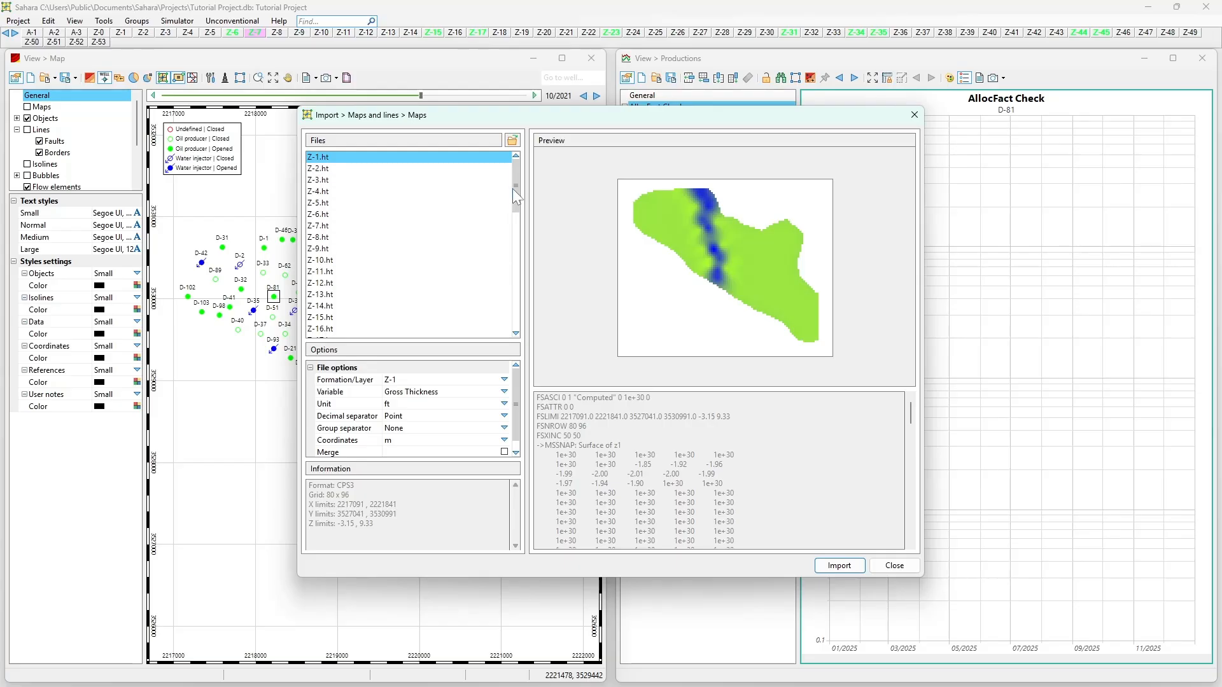
- Select the whole range of .ht files and set their unit to m
drag(515, 184, 511, 335)
shift+click(489, 332)
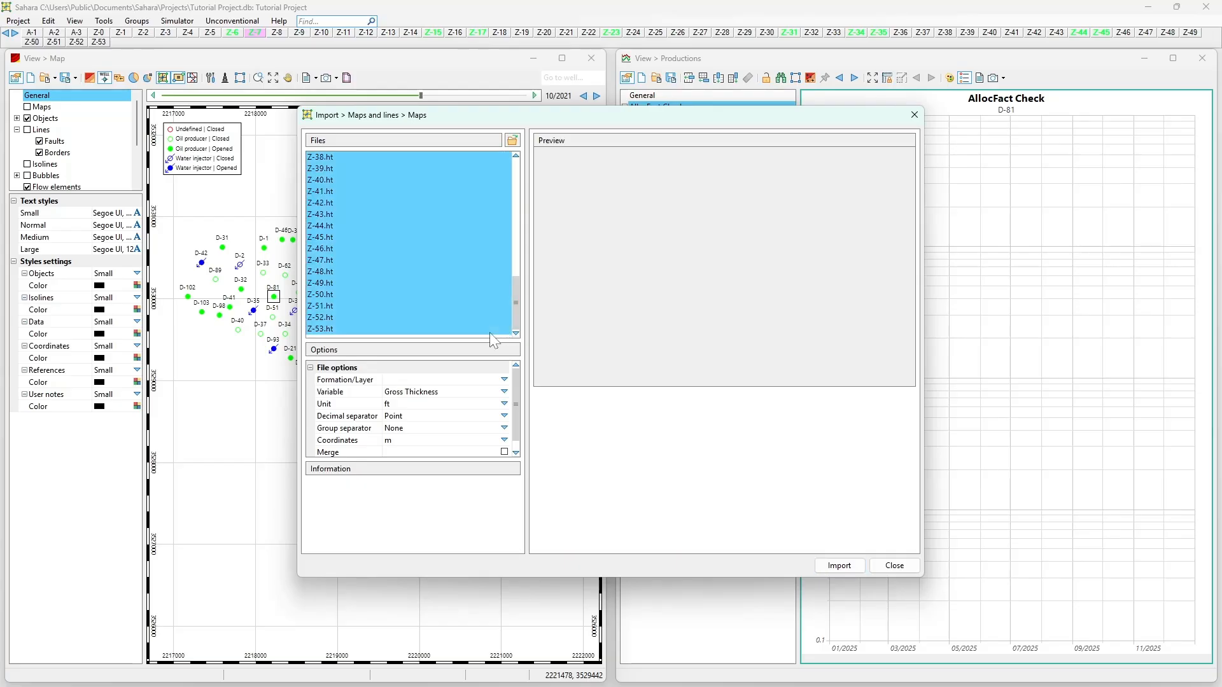
click(504, 403)
click(497, 427)
drag(516, 323, 517, 206)
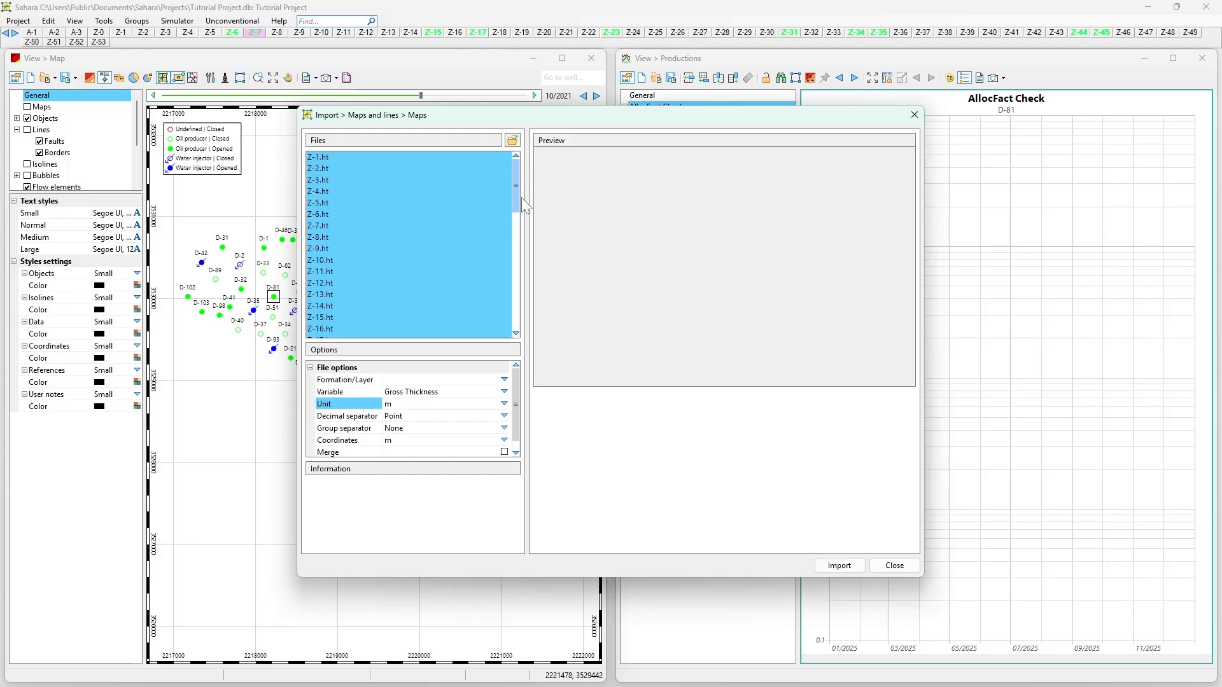
- Check the settings of individual .ht files and the remaining options, and import the gross thickness maps without merging
click(450, 168)
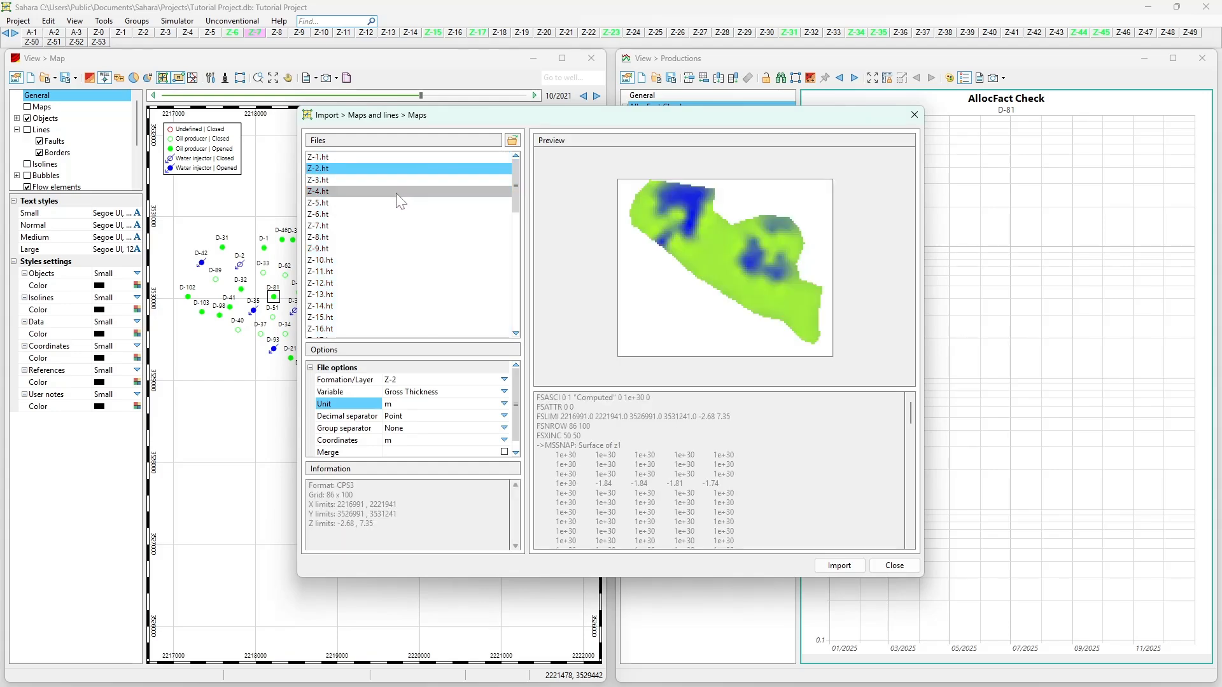
click(341, 157)
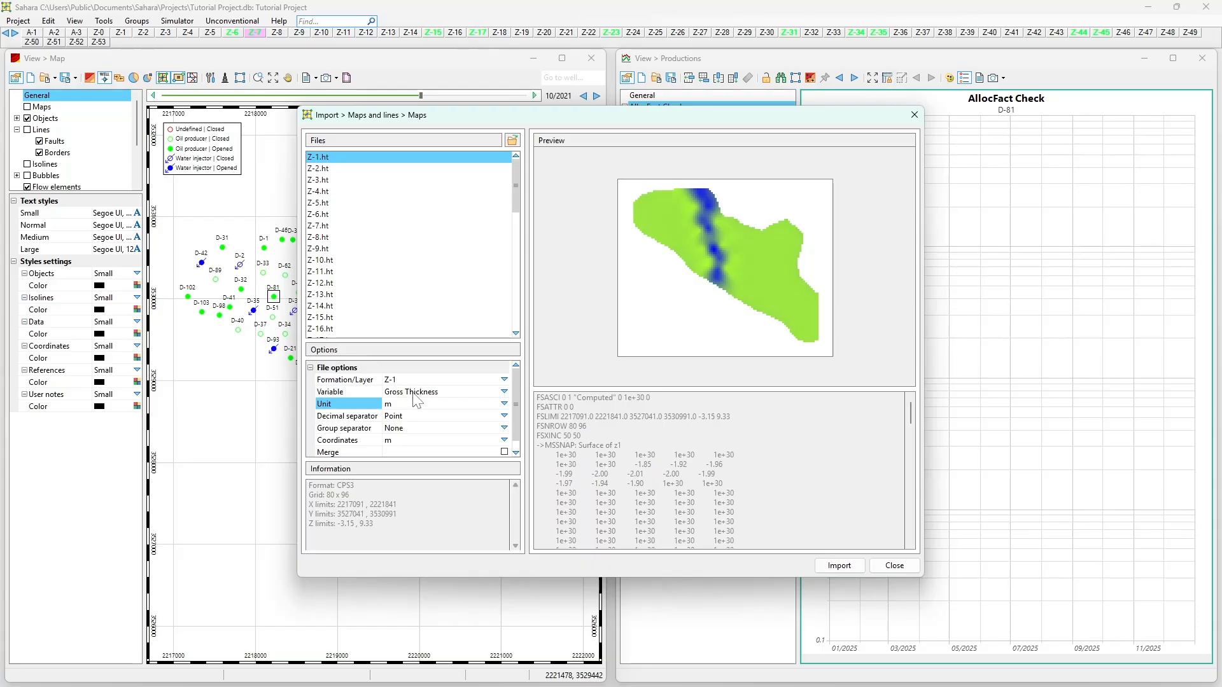
click(407, 227)
click(381, 156)
scroll(382, 387, down, 1)
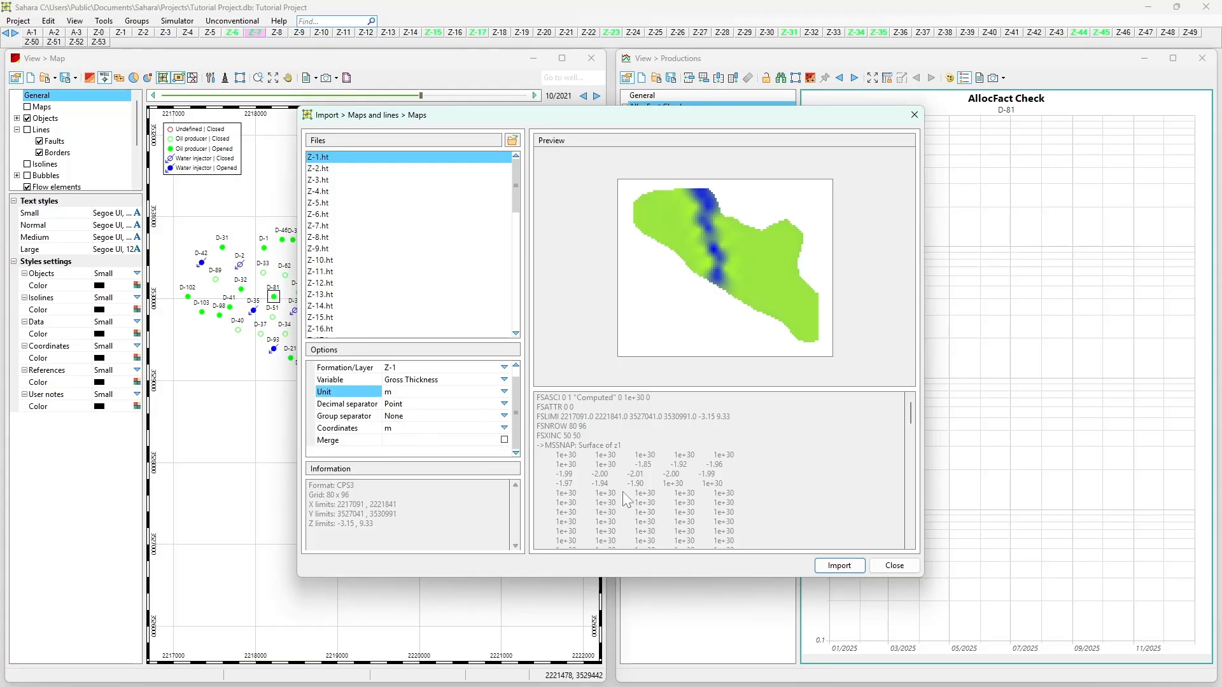
click(838, 566)
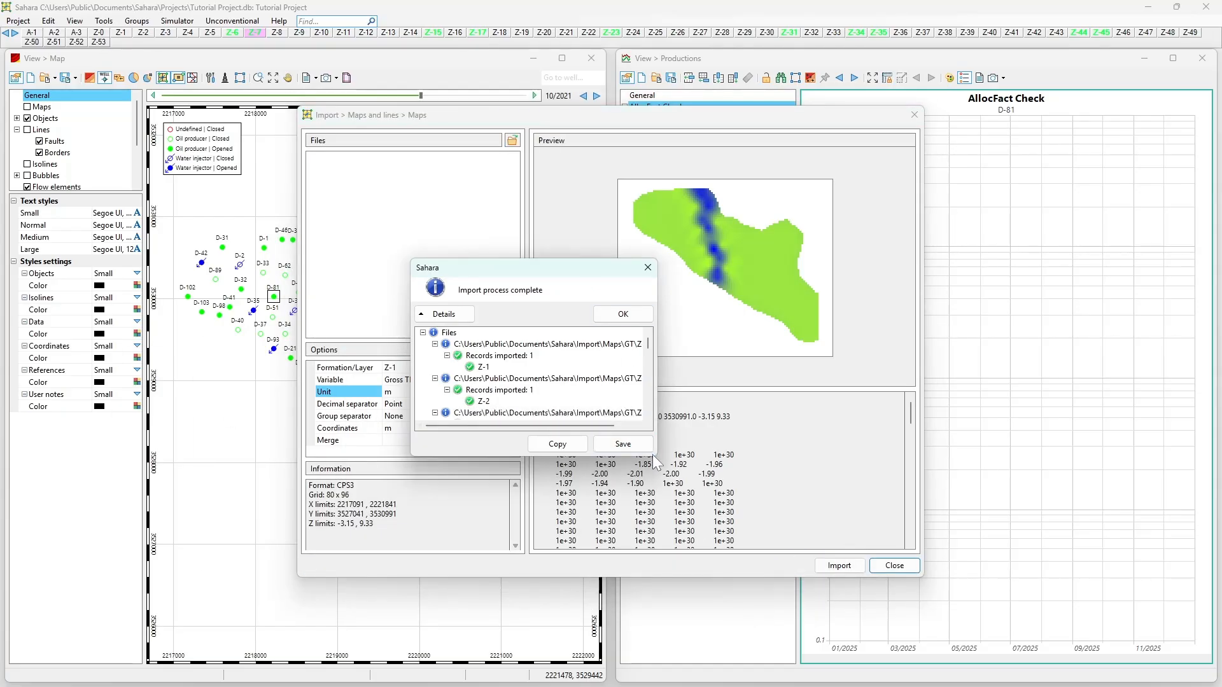
- Enlarge the gross thickness import report to review its records, and close the report and the map import
drag(686, 473, 1009, 620)
click(993, 268)
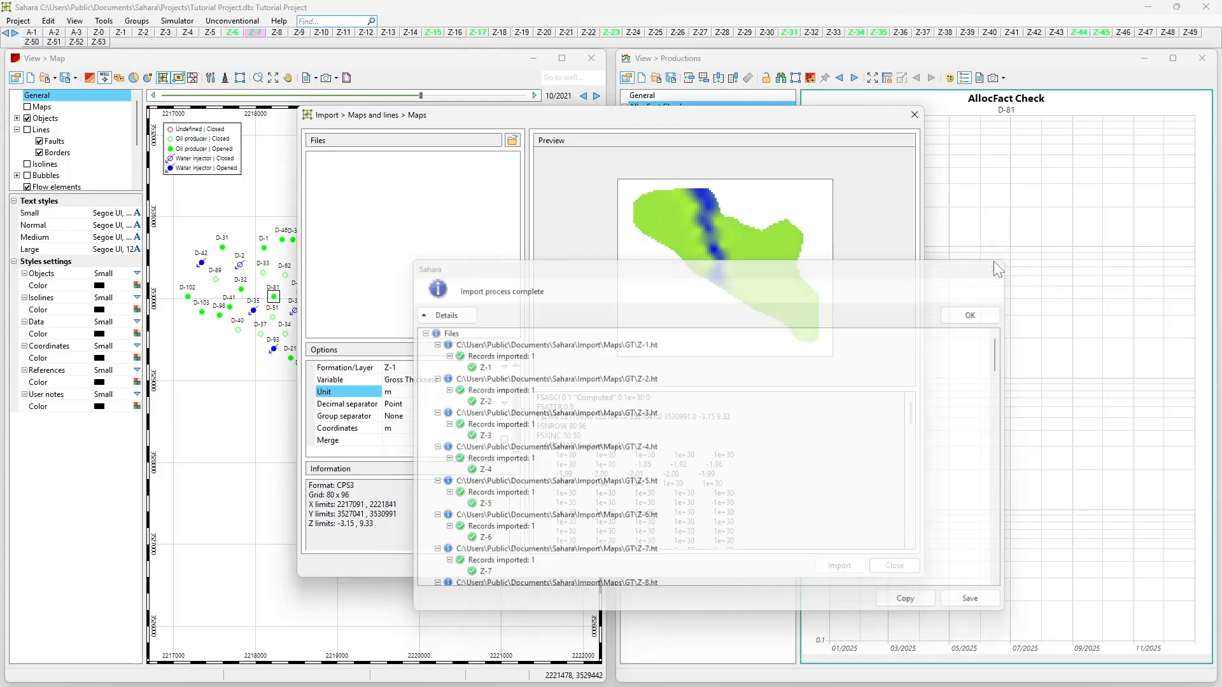
key(Escape)
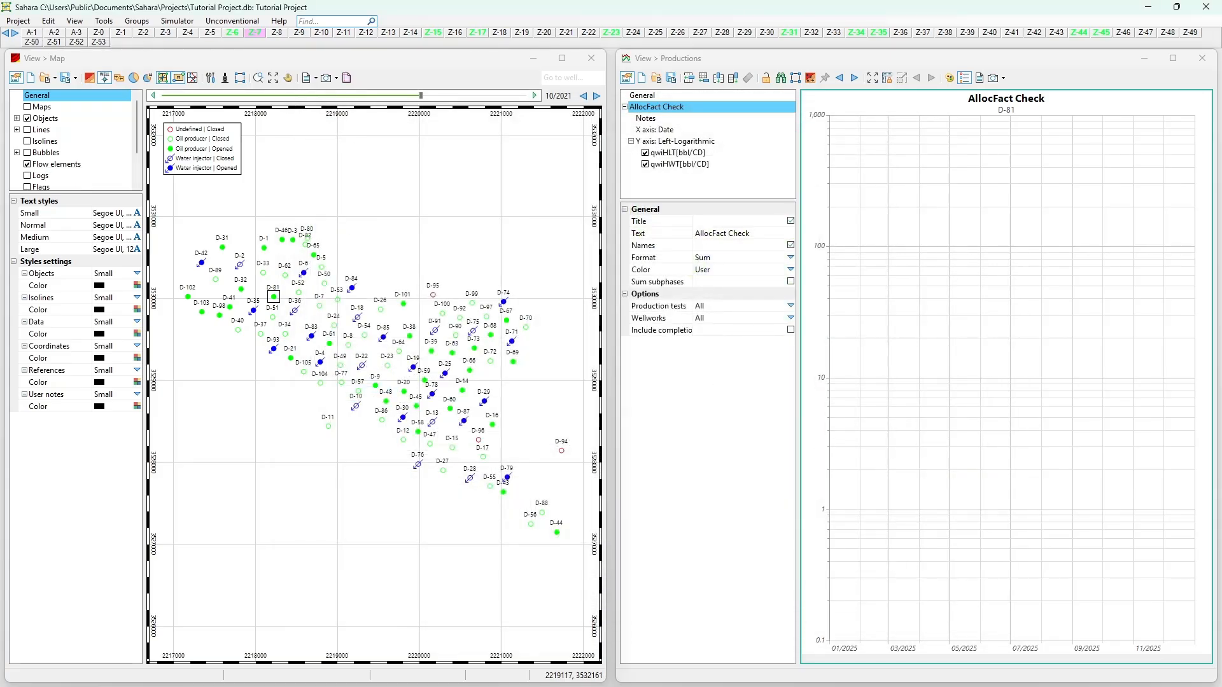
- Start another map import and load all the .top files from the Maps\Top folder
click(23, 22)
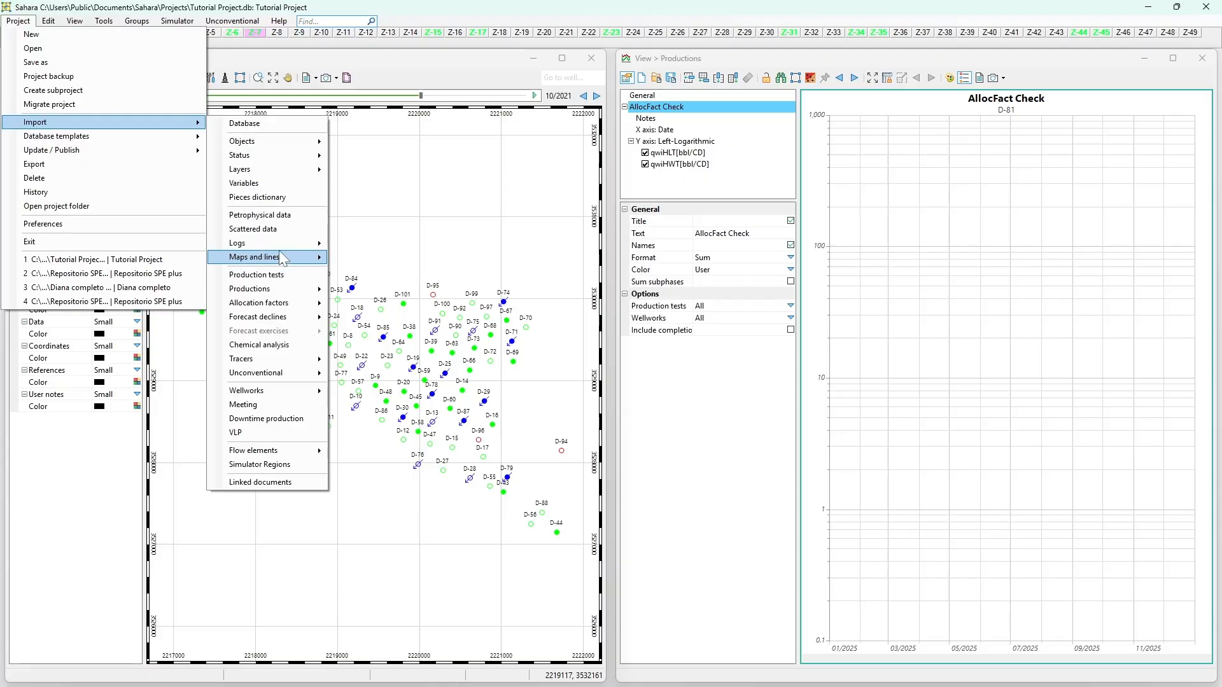
mouse_move(284, 255)
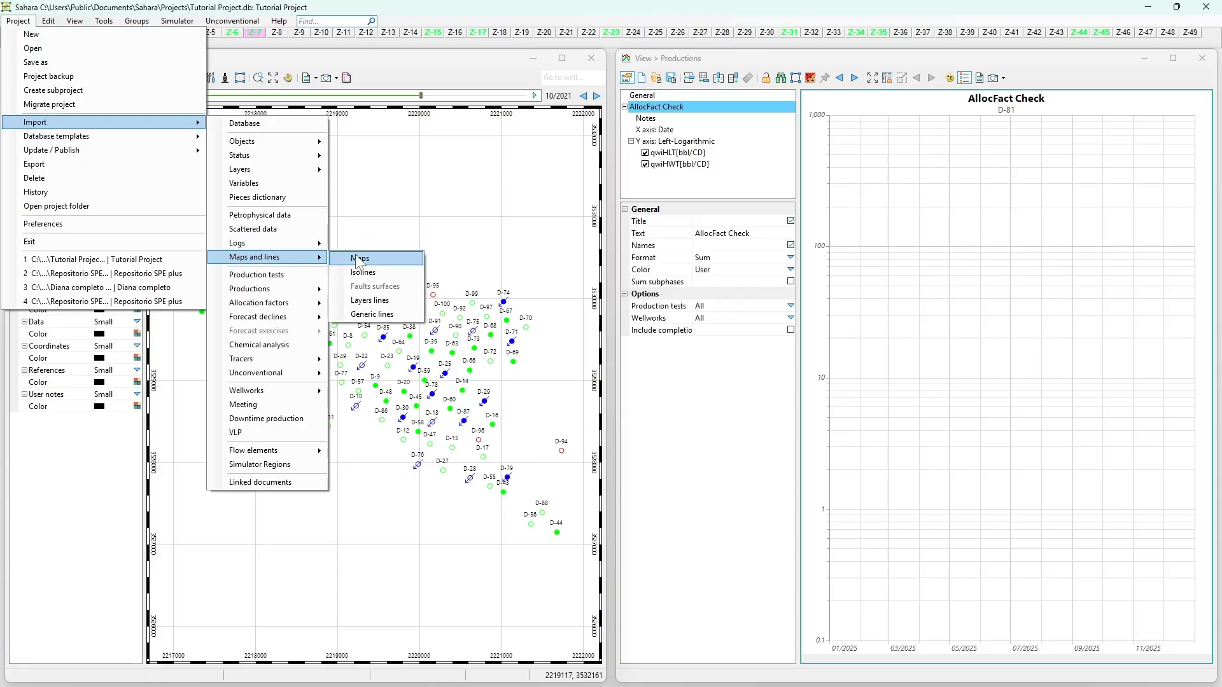
click(366, 258)
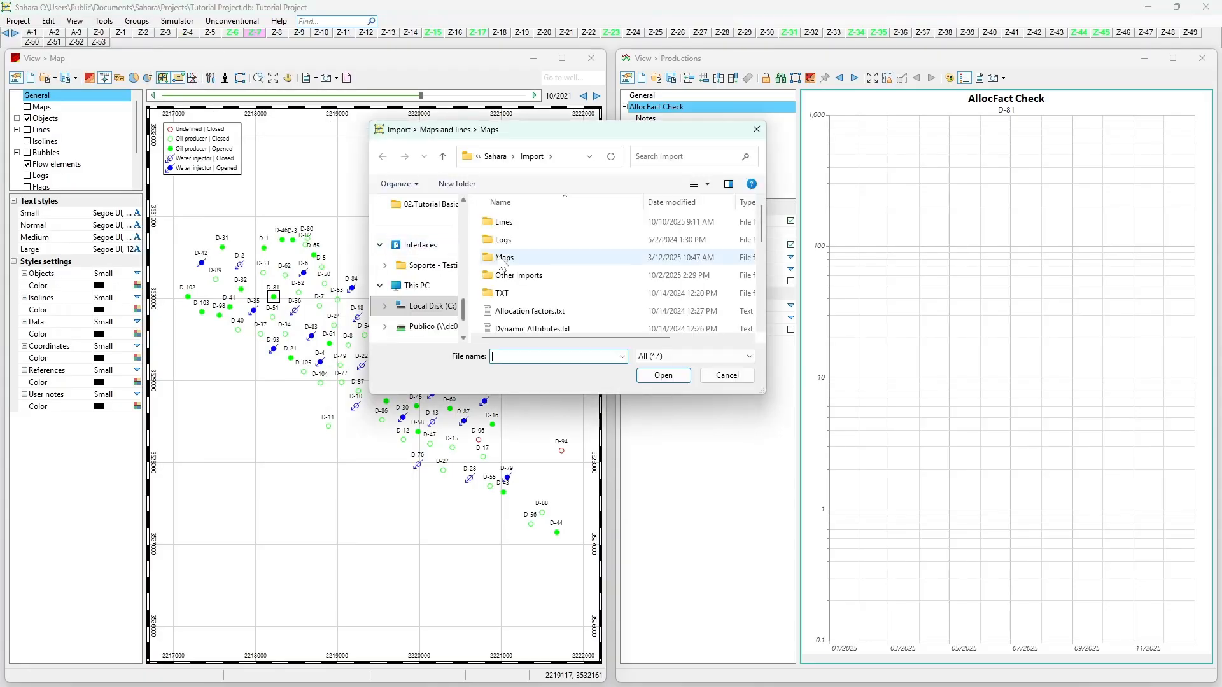
click(510, 261)
double_click(510, 261)
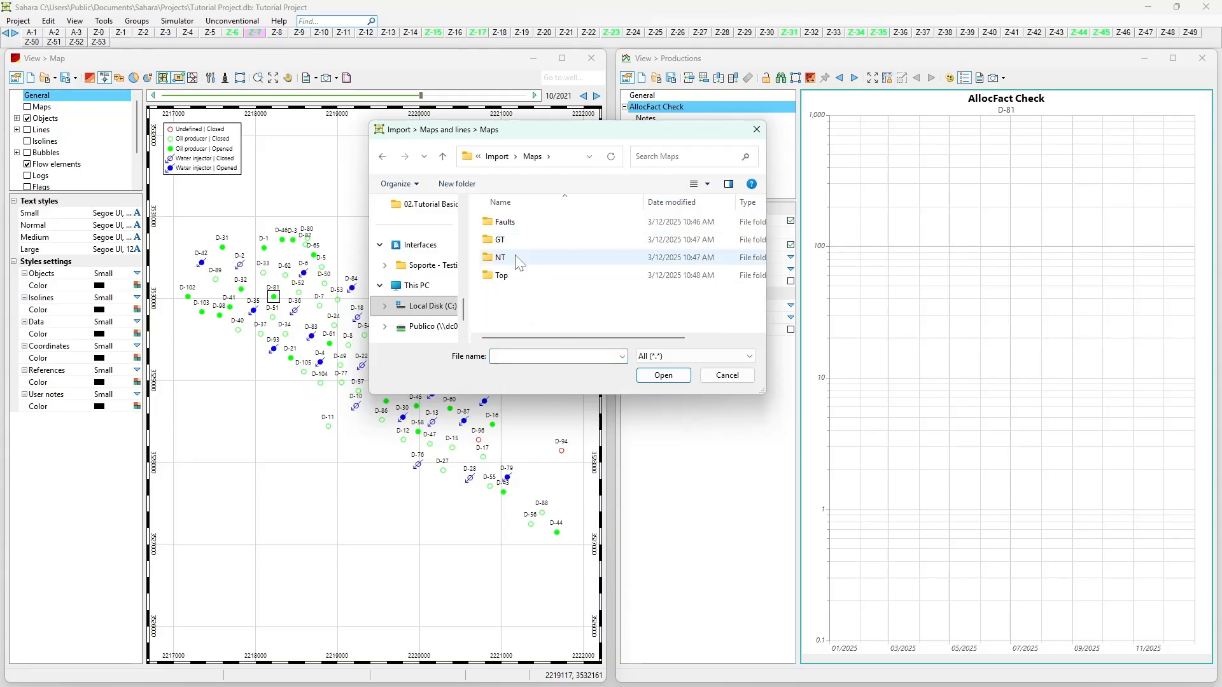
double_click(512, 275)
drag(516, 215, 527, 540)
click(666, 380)
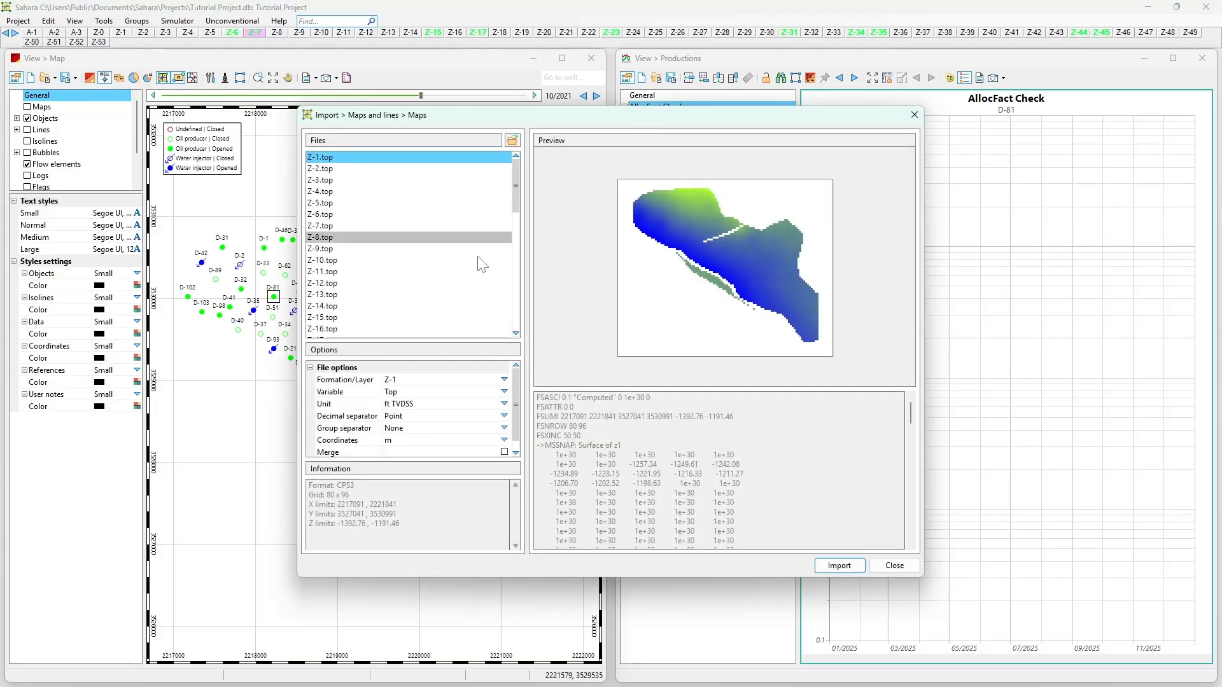
- Review the variable, unit, separator, coordinates and merge options of Z-1.top
click(489, 395)
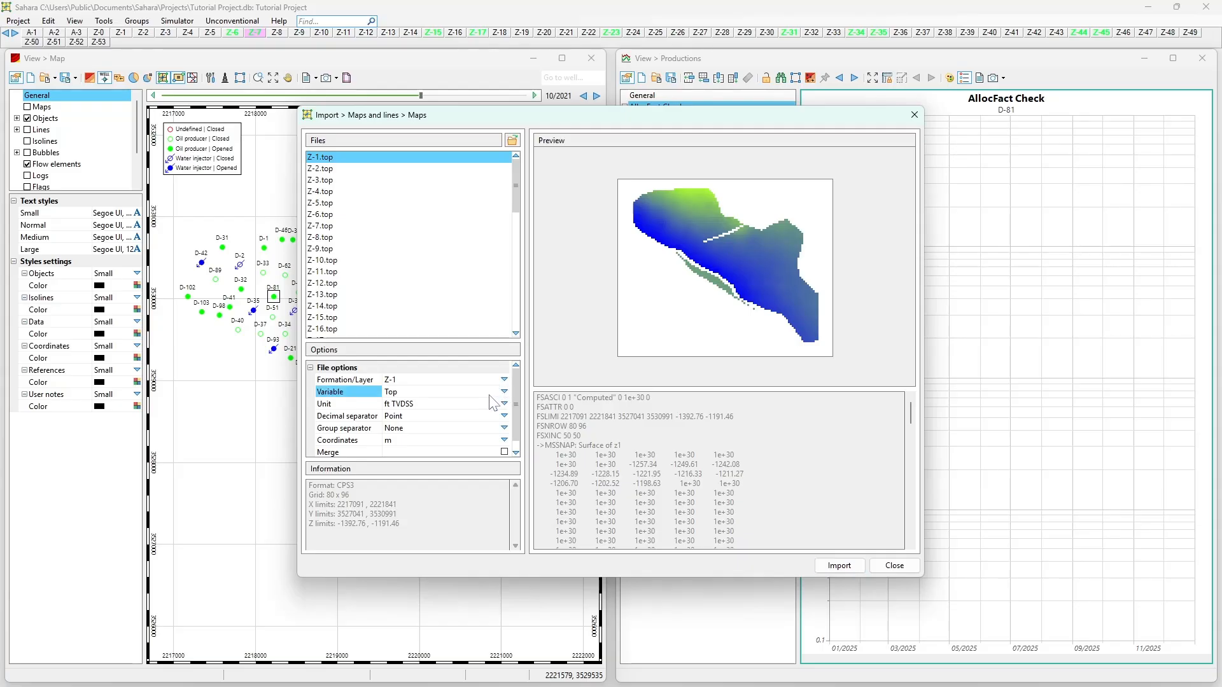
click(469, 406)
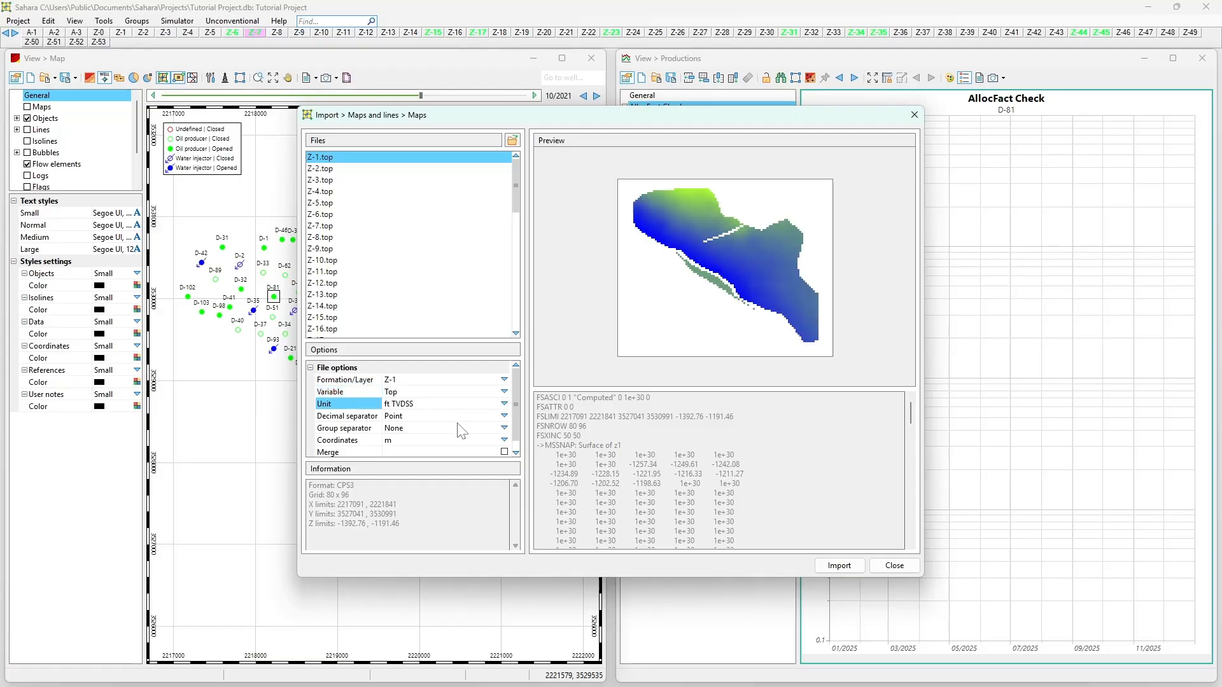
click(456, 425)
click(460, 421)
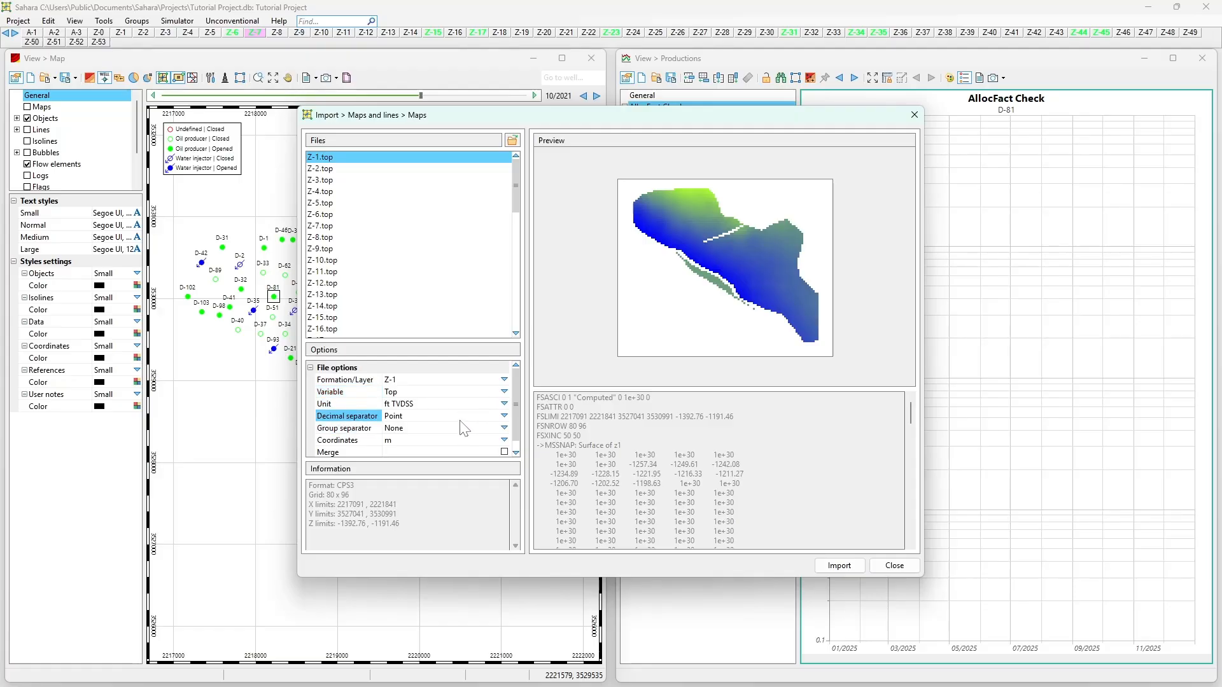
click(462, 427)
click(446, 444)
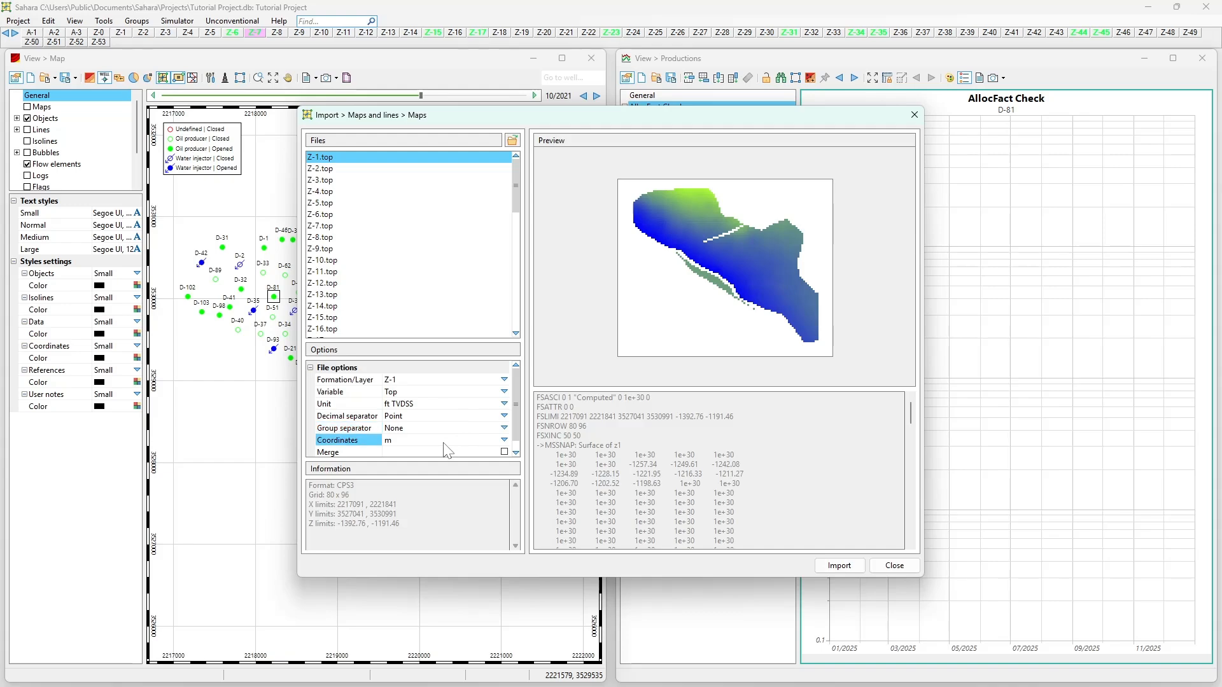
scroll(445, 449, down, 1)
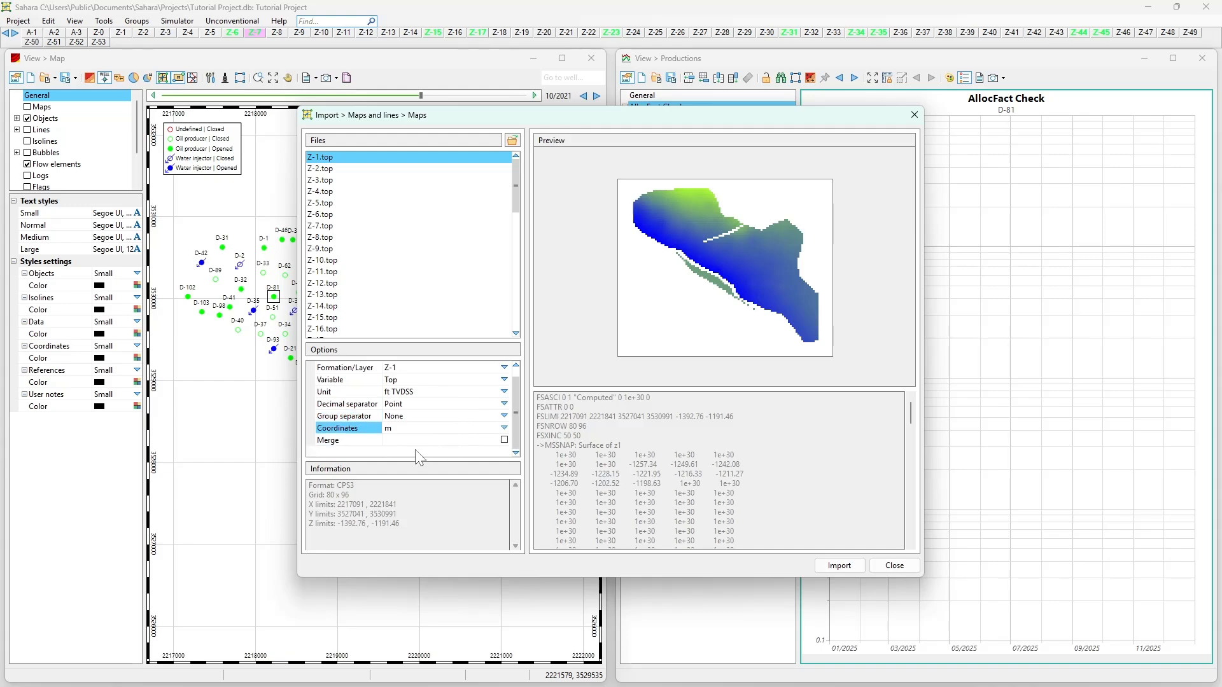
scroll(426, 433, up, 1)
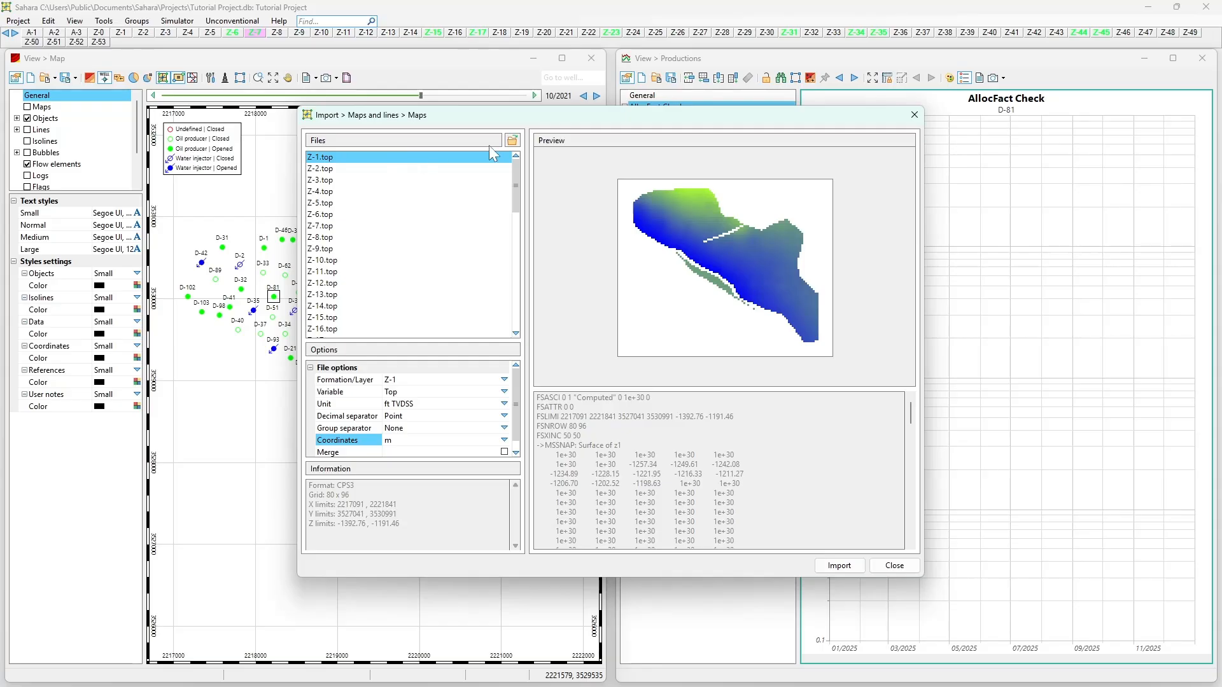
- Set the unit of all the .top files to m TVDSS and import the top maps, closing the report
mouse_move(510, 170)
mouse_down()
mouse_move(512, 271)
mouse_move(527, 183)
mouse_up()
shift+click(488, 330)
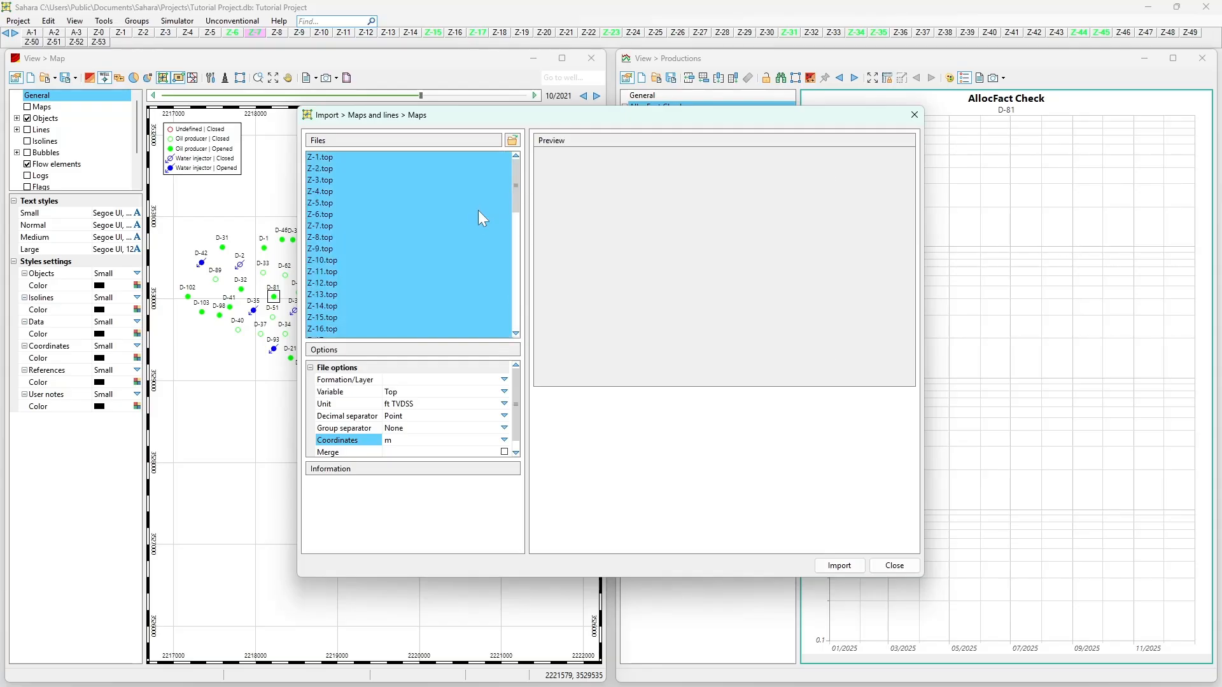
click(504, 404)
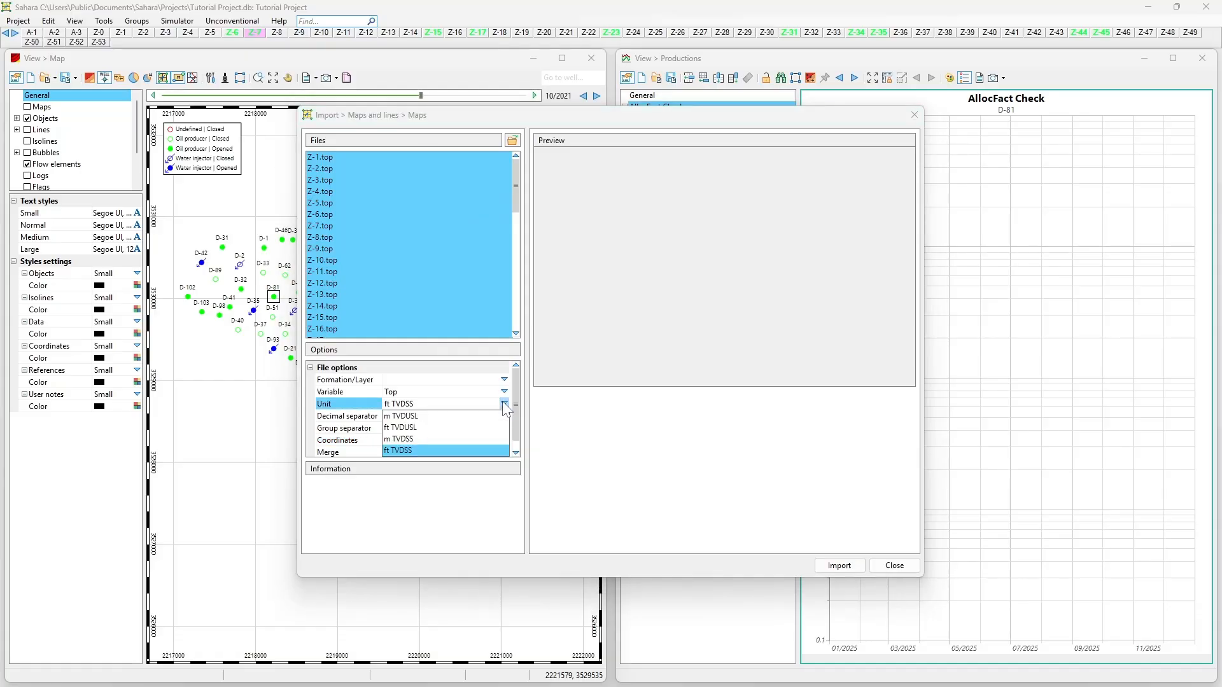
click(439, 443)
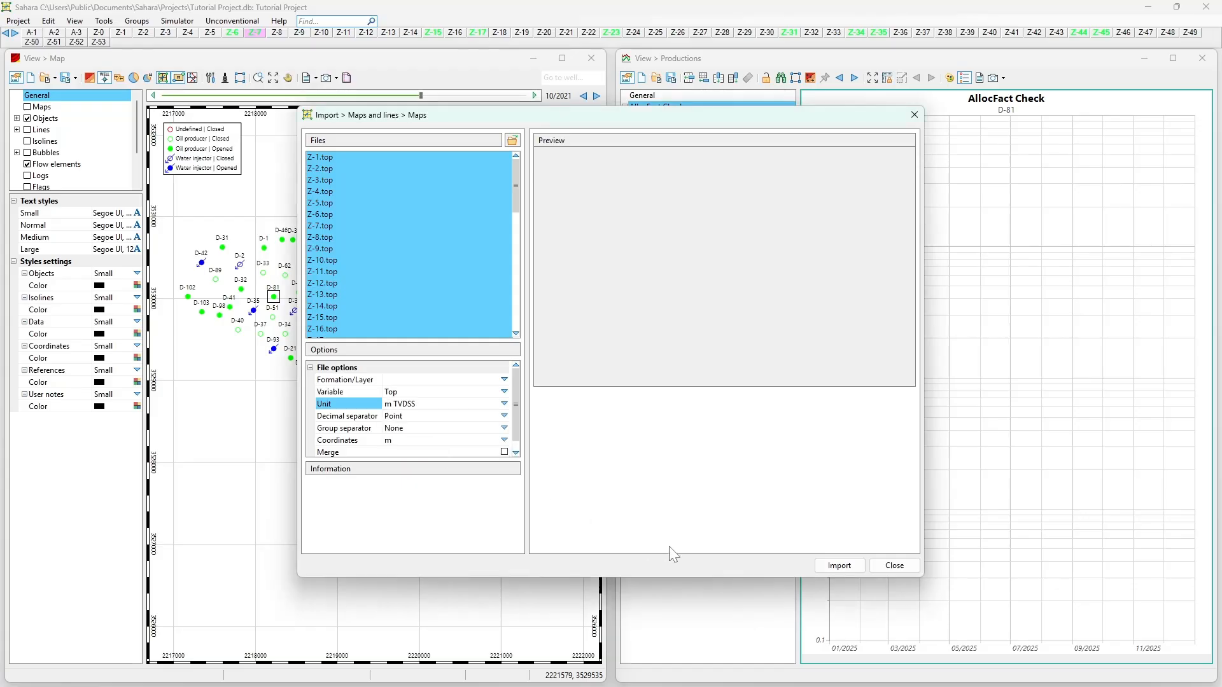
click(840, 570)
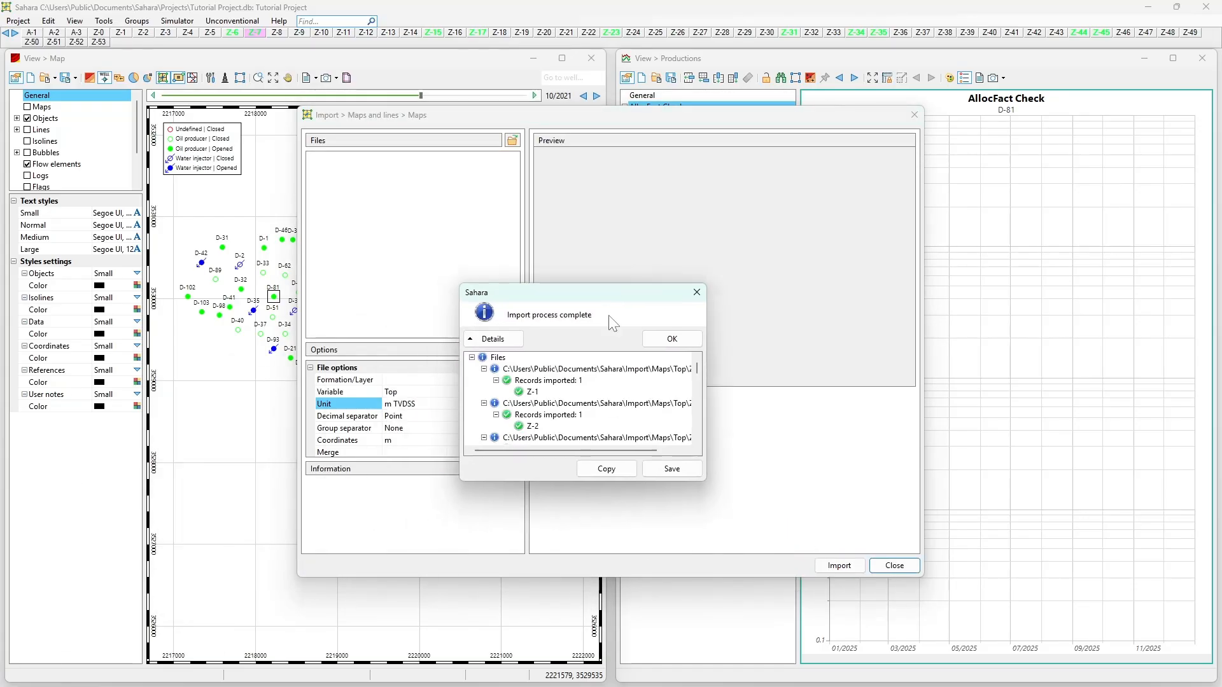
click(661, 338)
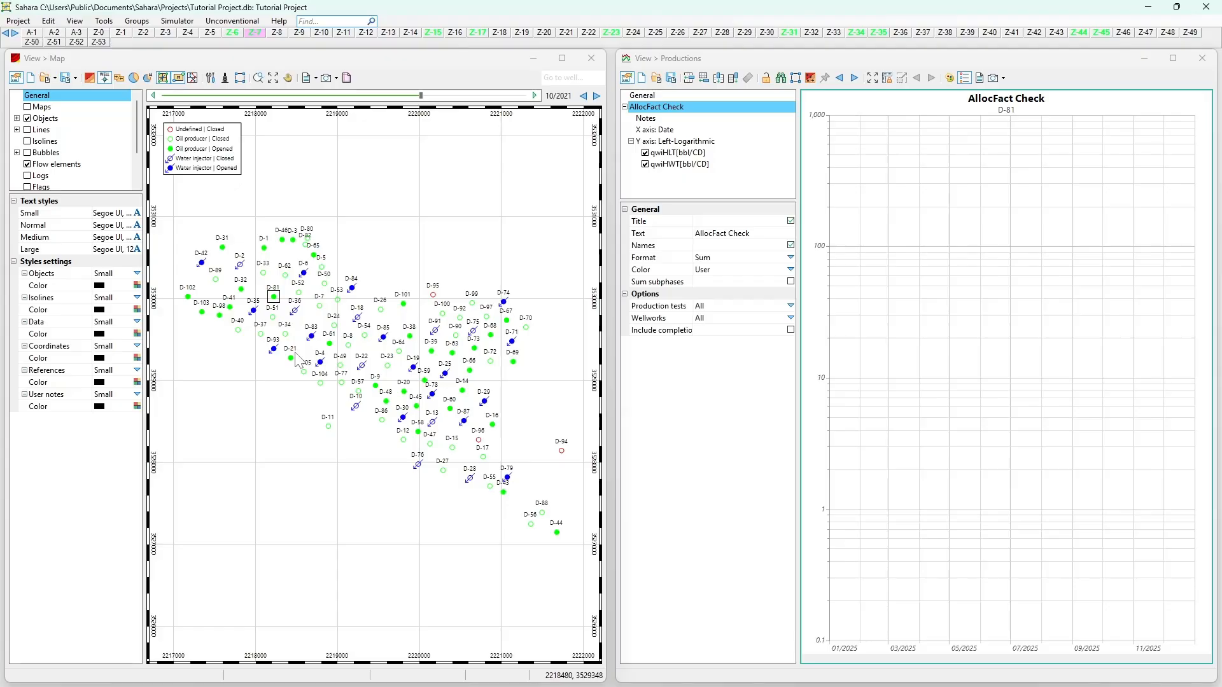
scroll(364, 384, up, 1)
scroll(363, 384, down, 1)
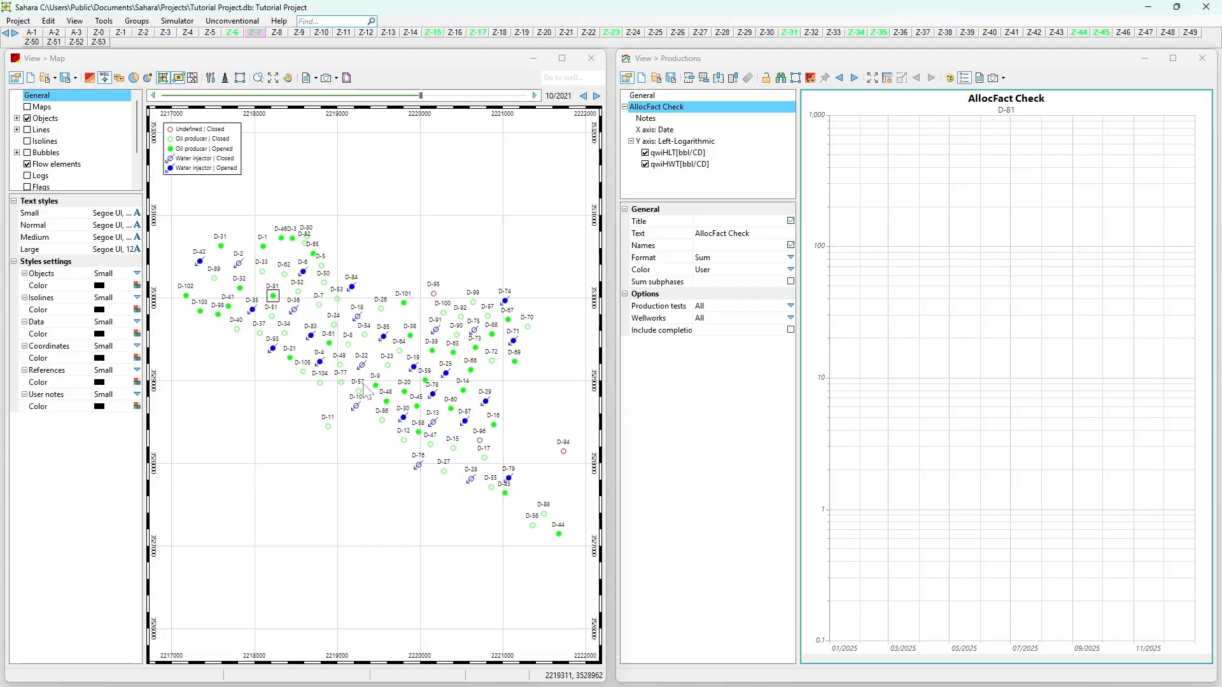